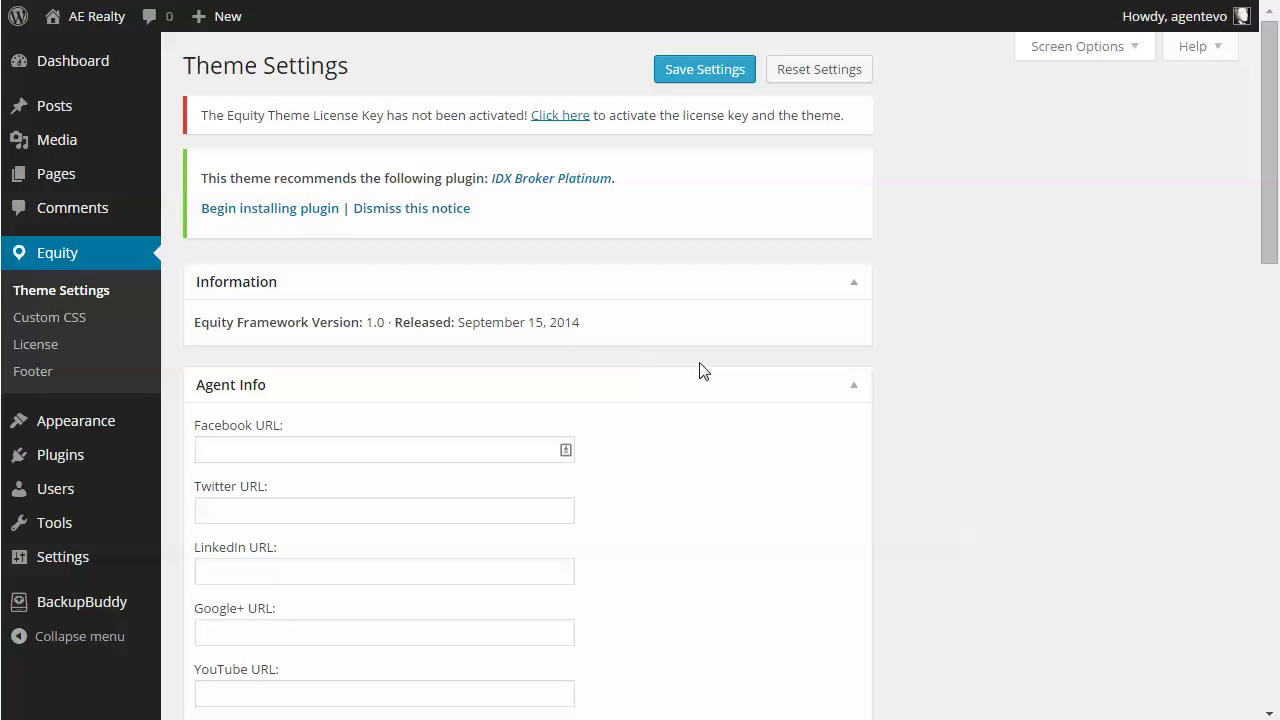
{"action": "scroll", "coordinate": [704, 371], "scroll_direction": "down", "scroll_amount": 1}
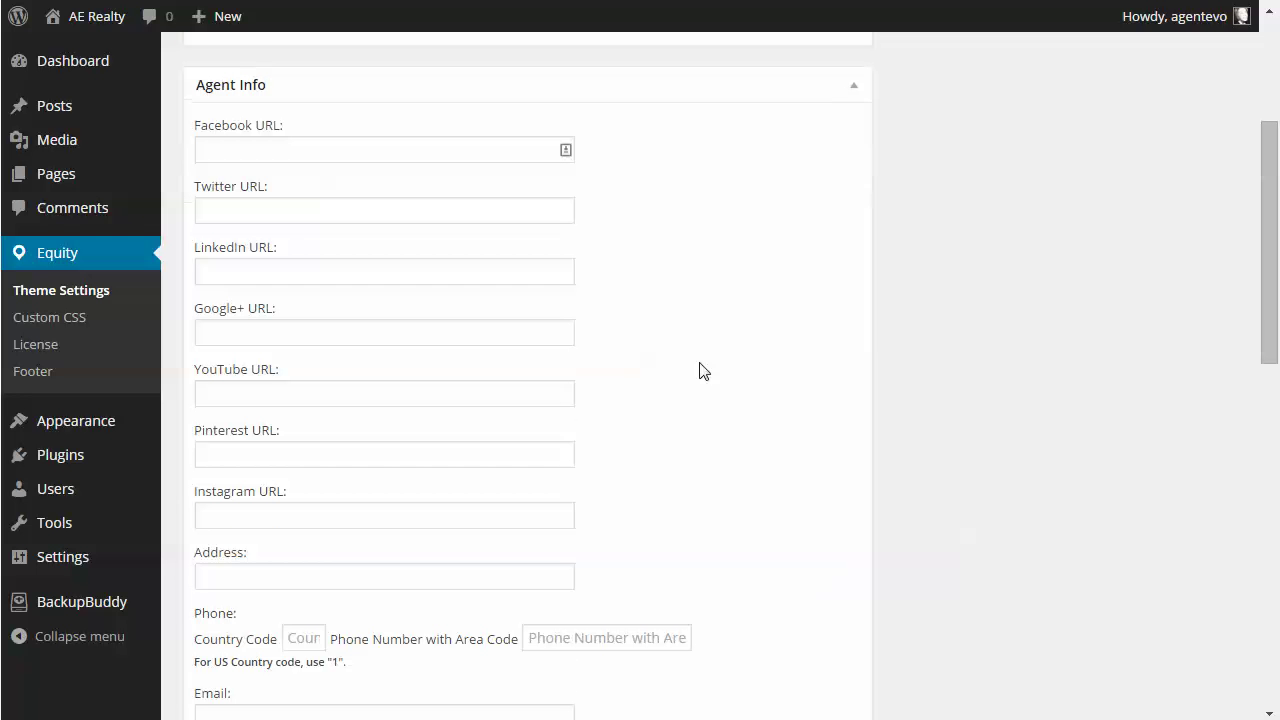
Step: Check the empty Facebook, Twitter and LinkedIn URL fields in Agent Info
{"action": "left_click", "coordinate": [222, 151]}
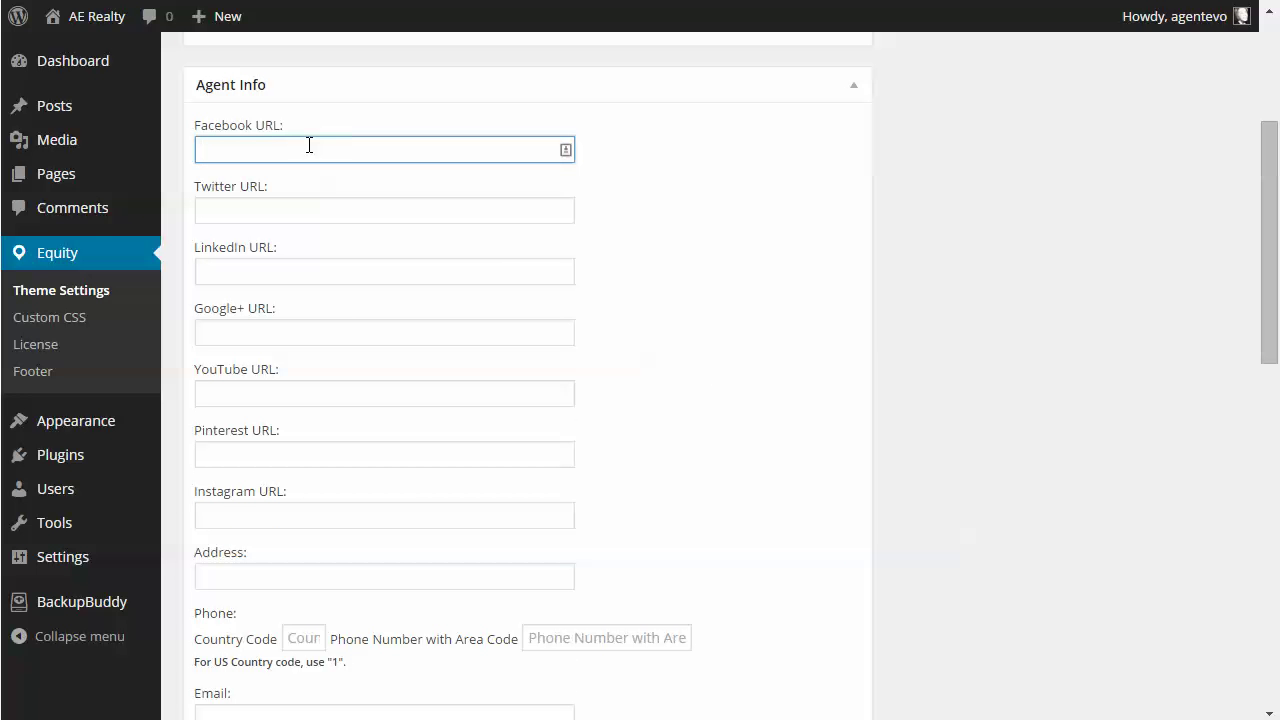
{"action": "left_click", "coordinate": [231, 205]}
{"action": "left_click", "coordinate": [258, 271]}
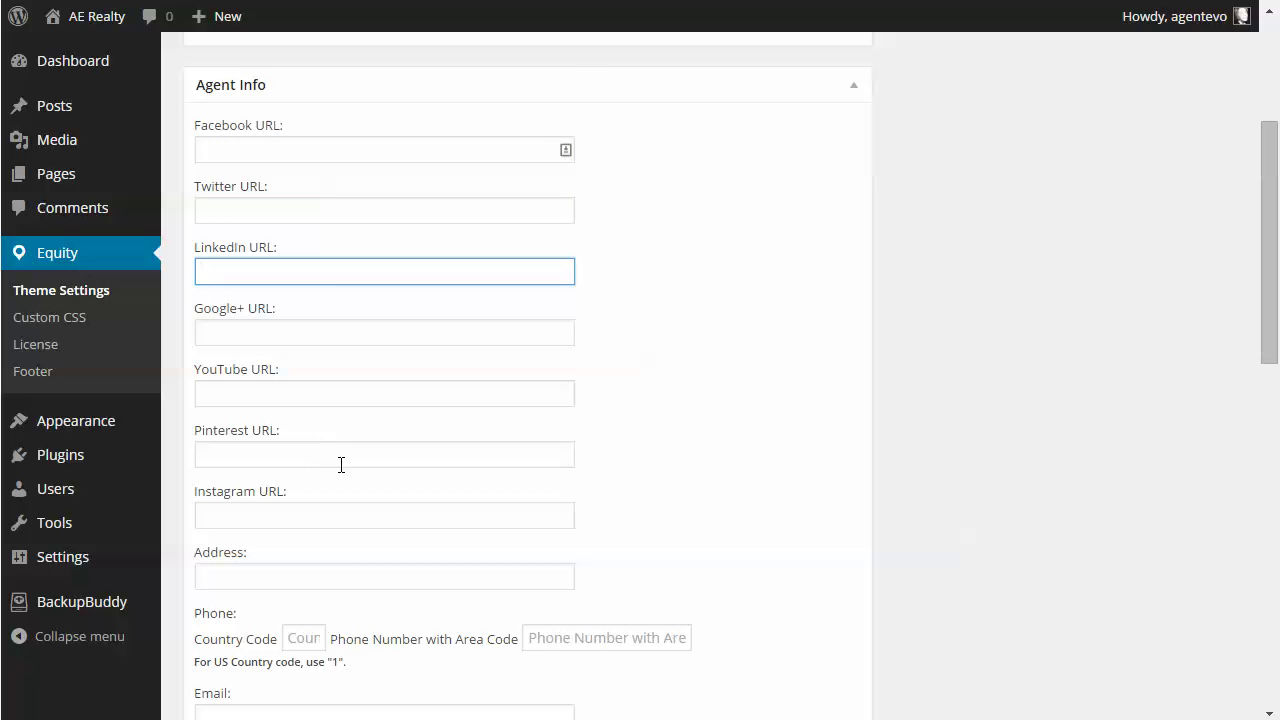
Step: Check the empty Address, phone country code, phone number and Email fields
{"action": "scroll", "coordinate": [505, 490], "scroll_direction": "down", "scroll_amount": 2}
{"action": "left_click", "coordinate": [203, 383]}
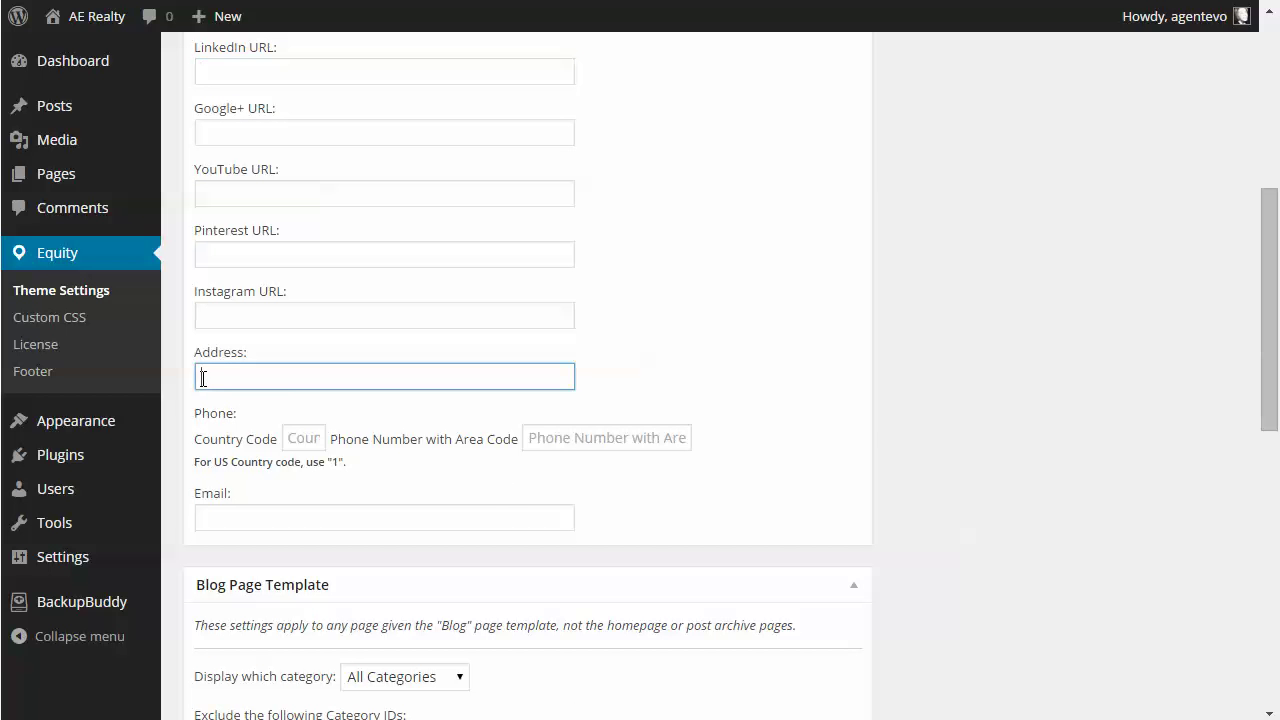
{"action": "left_click", "coordinate": [528, 444]}
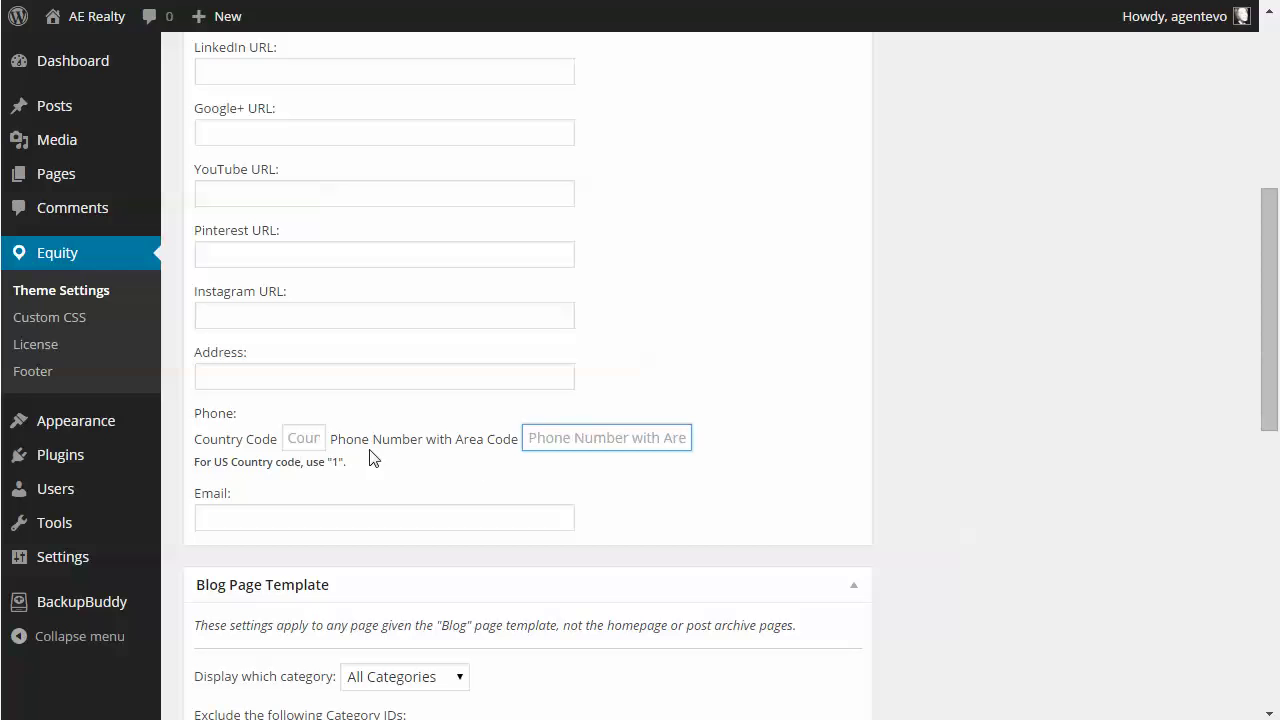
{"action": "left_click", "coordinate": [307, 437]}
{"action": "left_click", "coordinate": [558, 438]}
{"action": "left_click", "coordinate": [224, 517]}
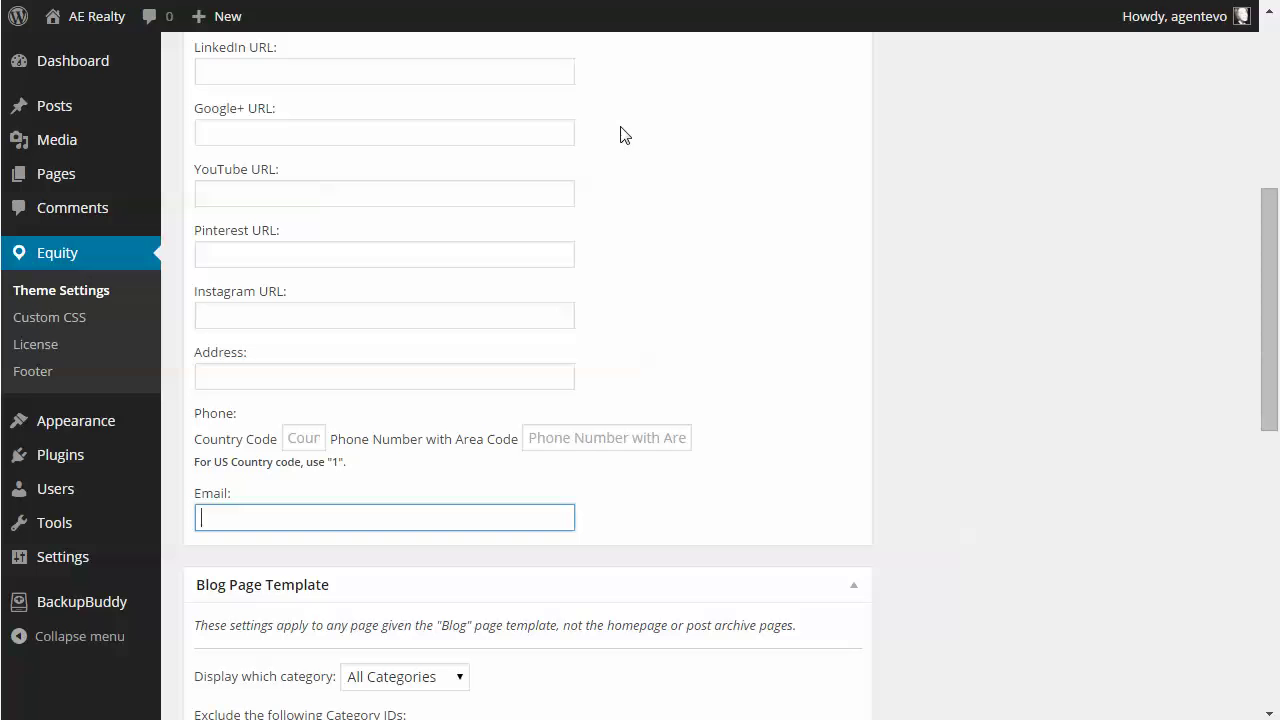
{"action": "scroll", "coordinate": [620, 135], "scroll_direction": "up", "scroll_amount": 5}
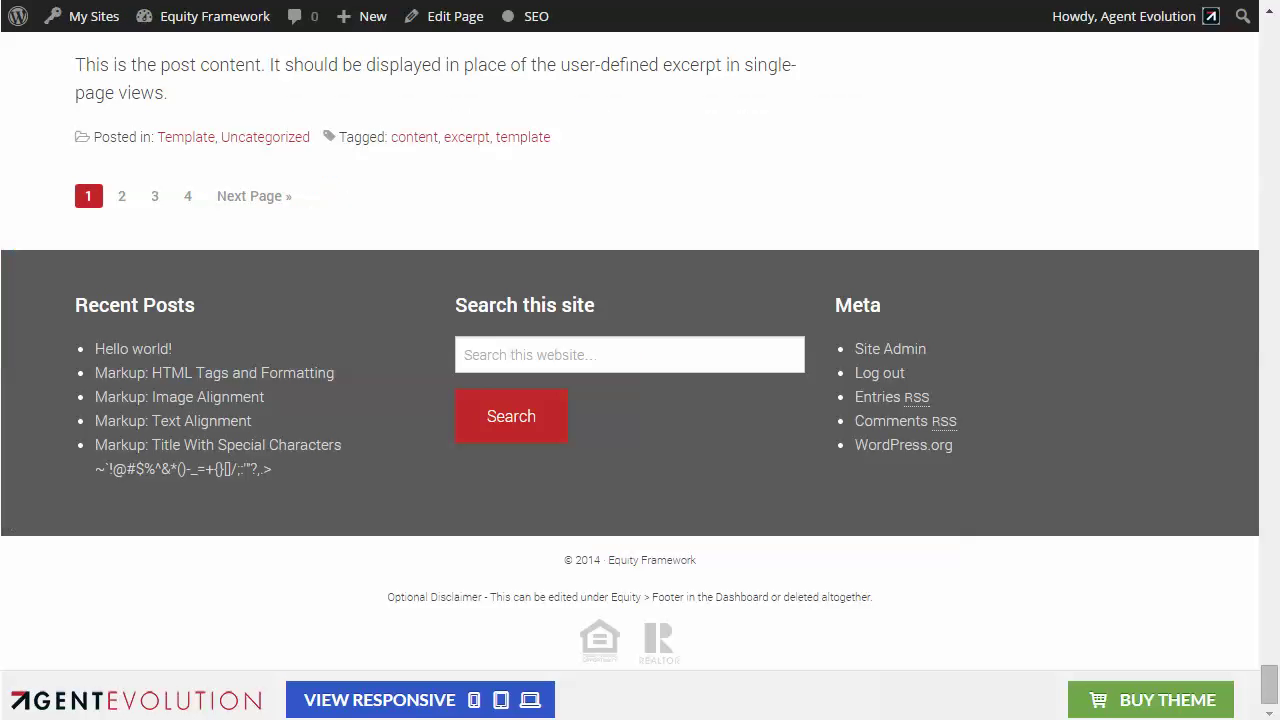
Step: Load docs.aethemes.com in a new tab and open Themes > Equity > Customization
{"action": "key", "text": "ctrl+t"}
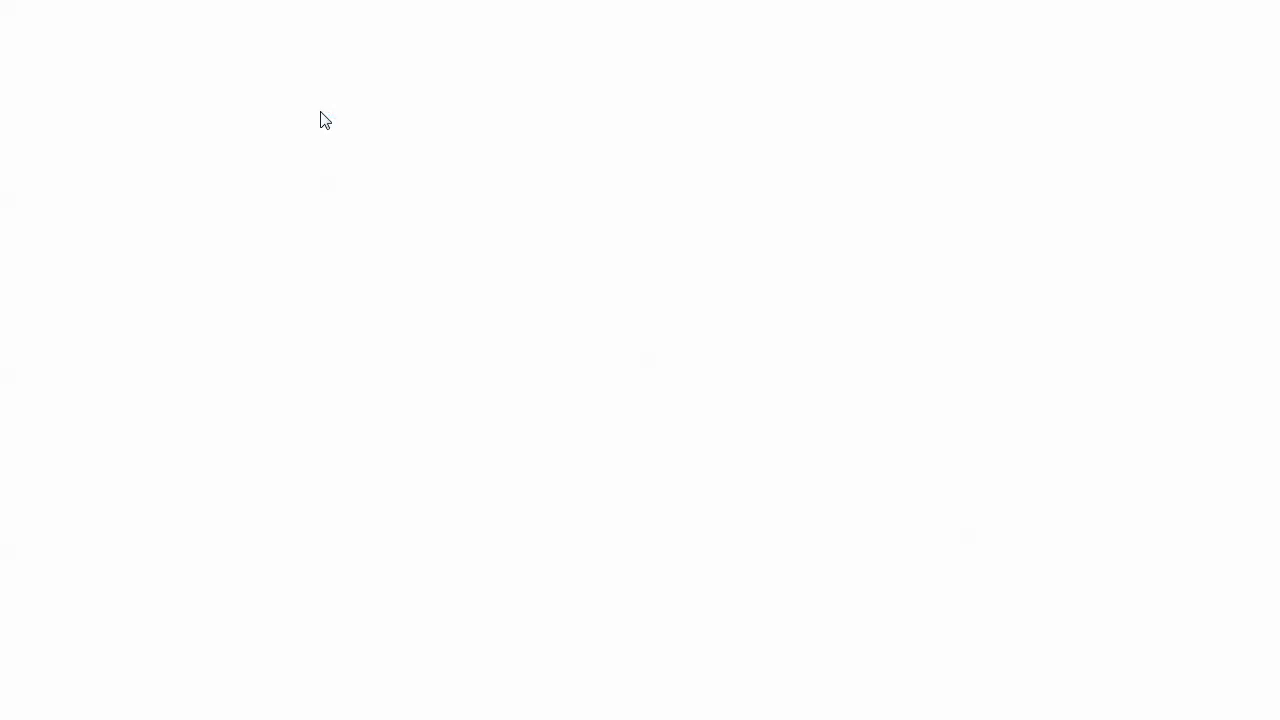
{"action": "type", "text": "docs."}
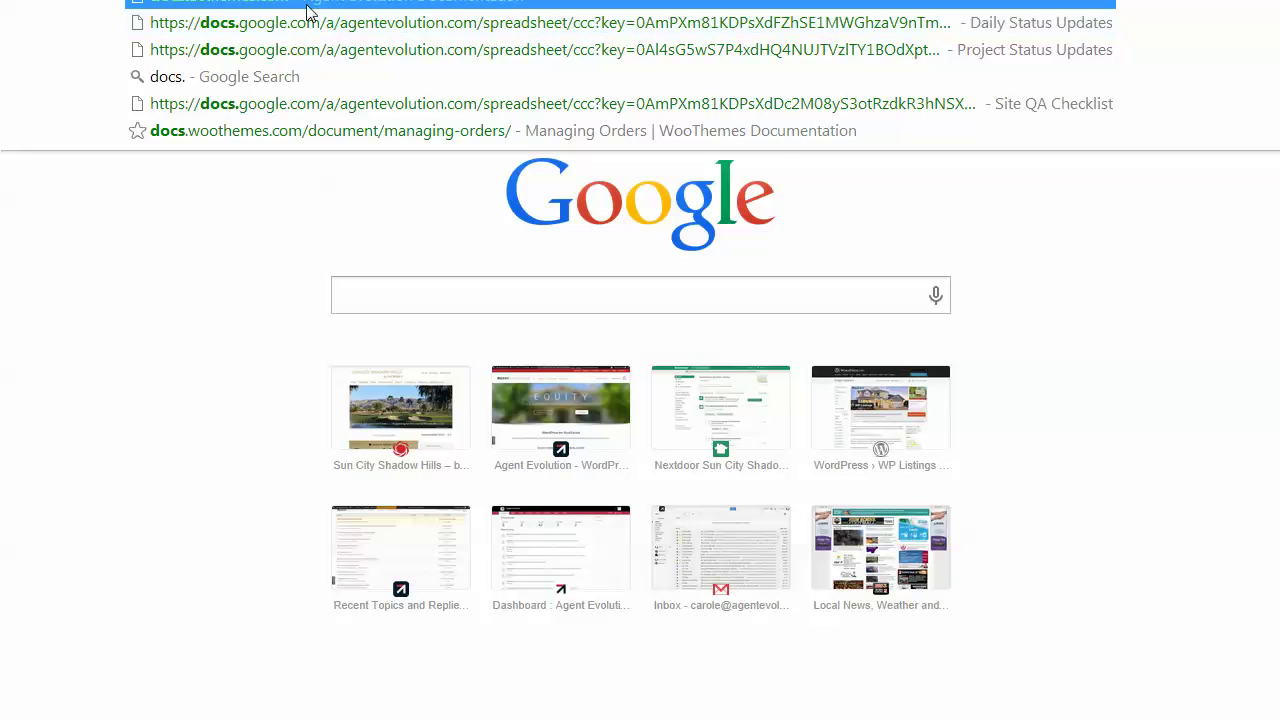
{"action": "key", "text": "Return"}
{"action": "left_click", "coordinate": [124, 478]}
{"action": "left_click", "coordinate": [134, 455]}
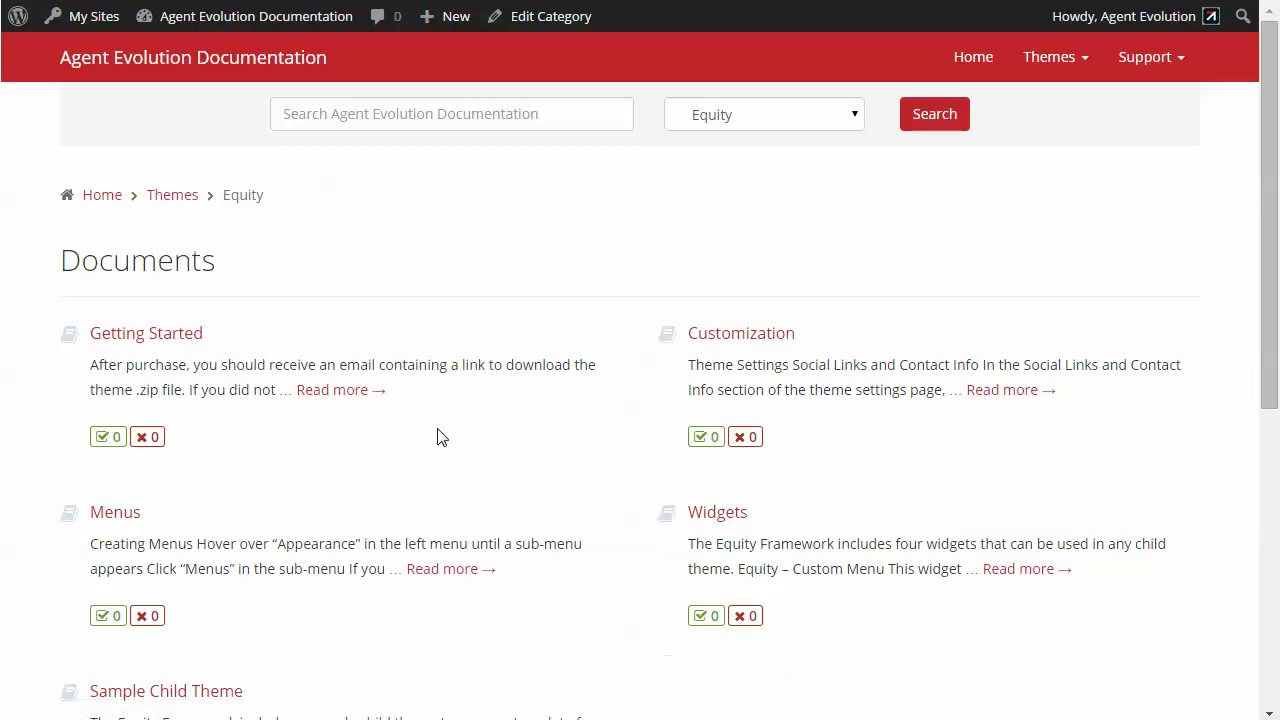
{"action": "left_click", "coordinate": [730, 340]}
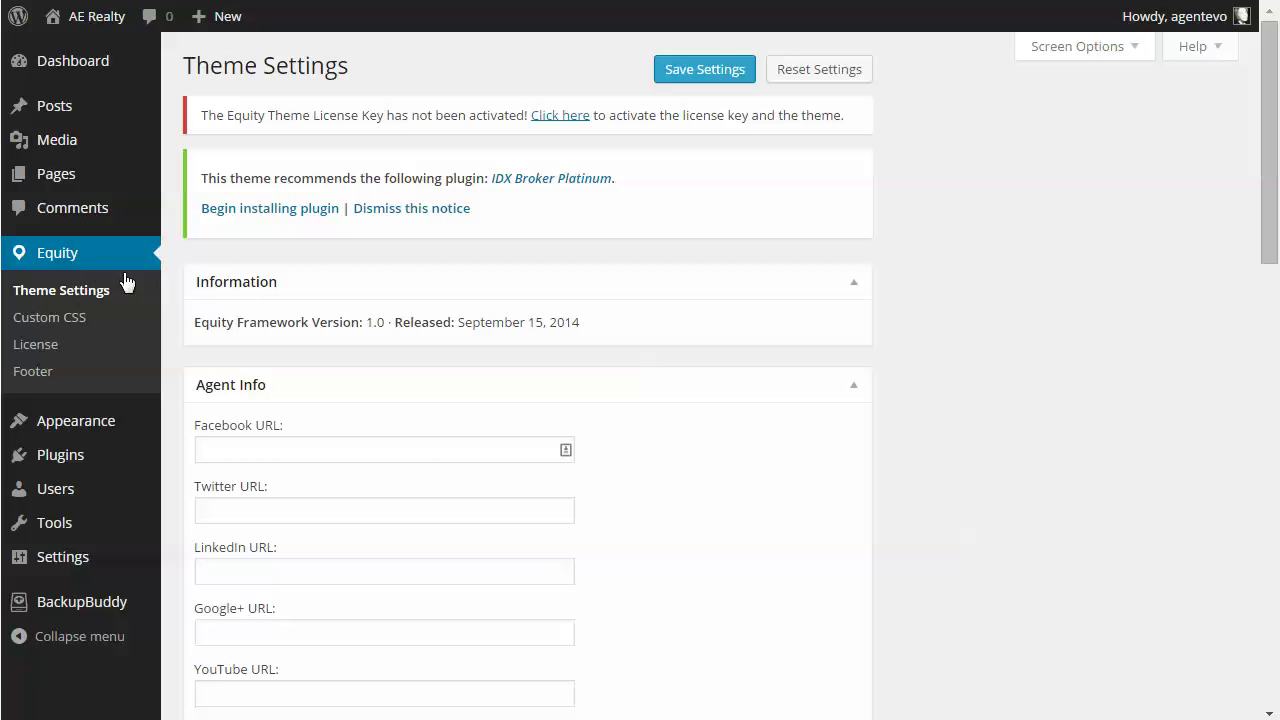
{"action": "scroll", "coordinate": [356, 460], "scroll_direction": "down", "scroll_amount": 6}
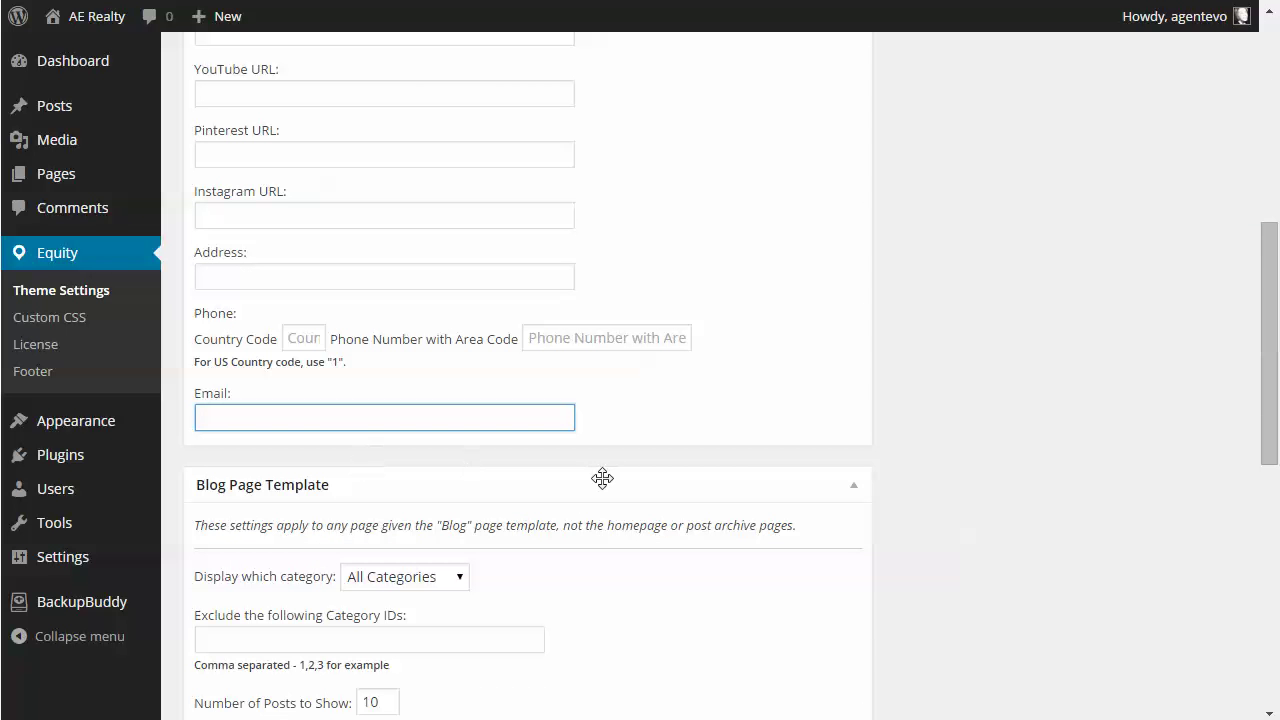
{"action": "scroll", "coordinate": [600, 477], "scroll_direction": "down", "scroll_amount": 2}
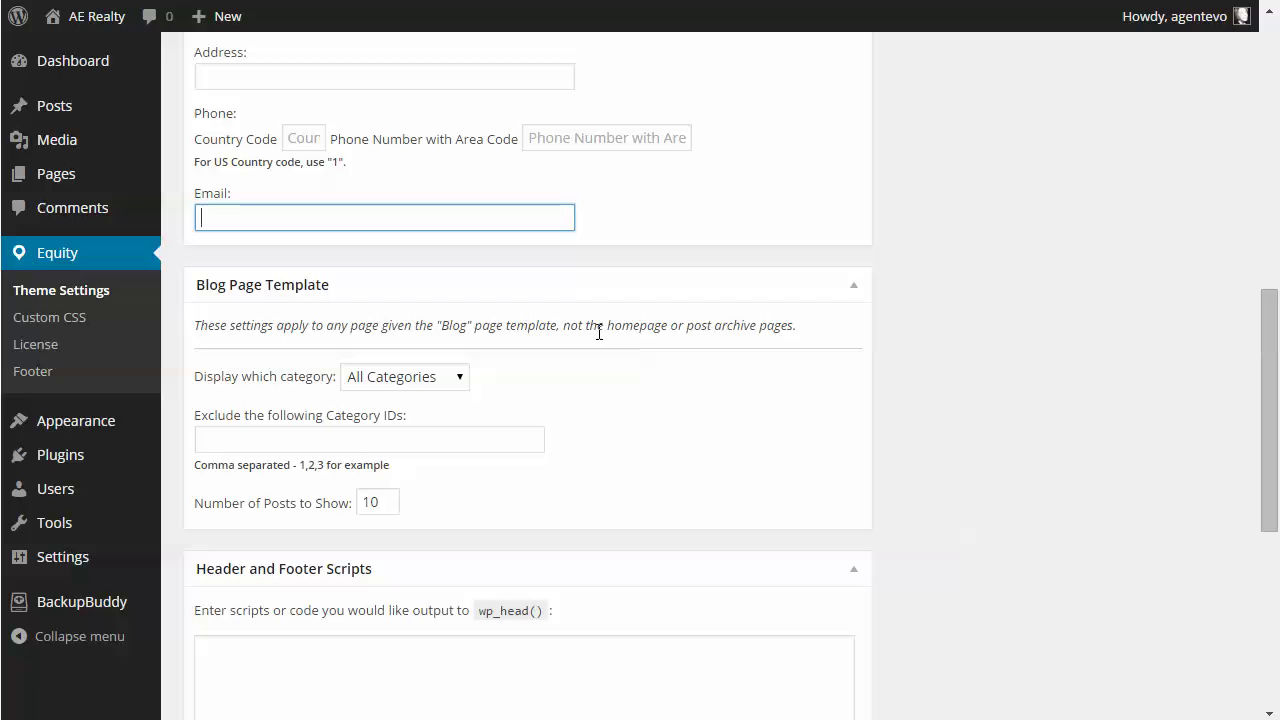
{"action": "left_click", "coordinate": [387, 377]}
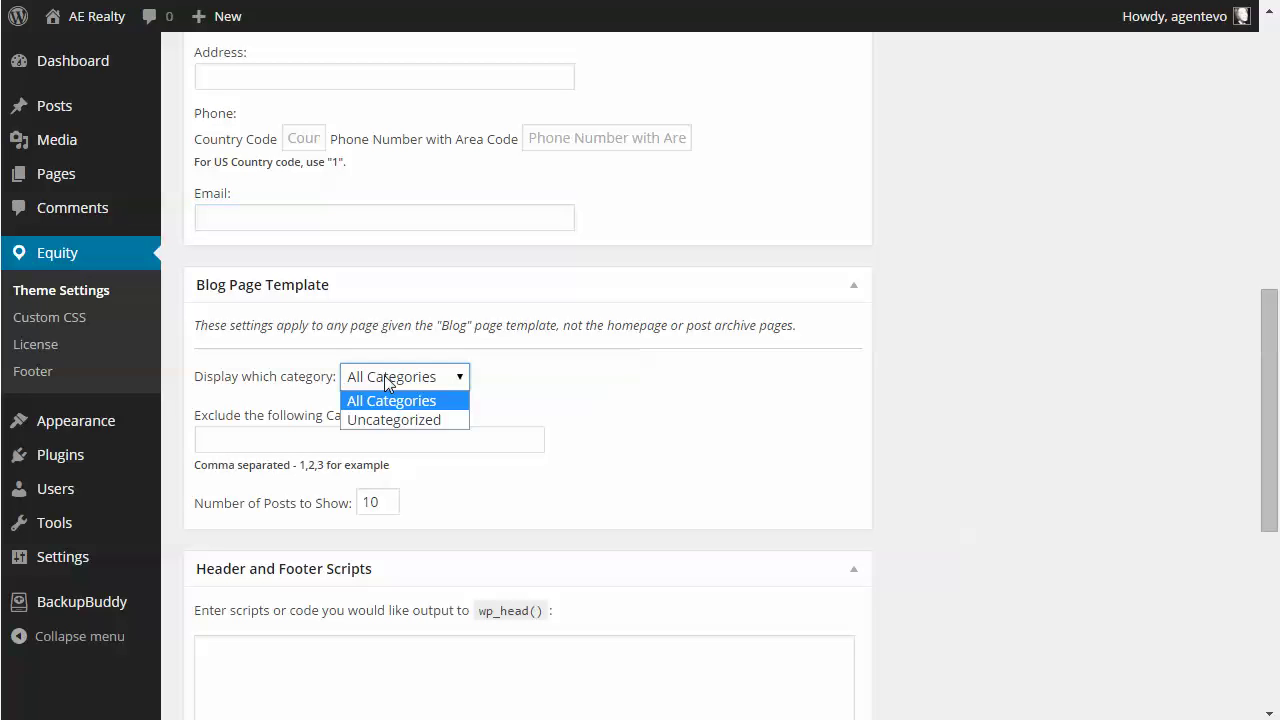
{"action": "left_click", "coordinate": [584, 395]}
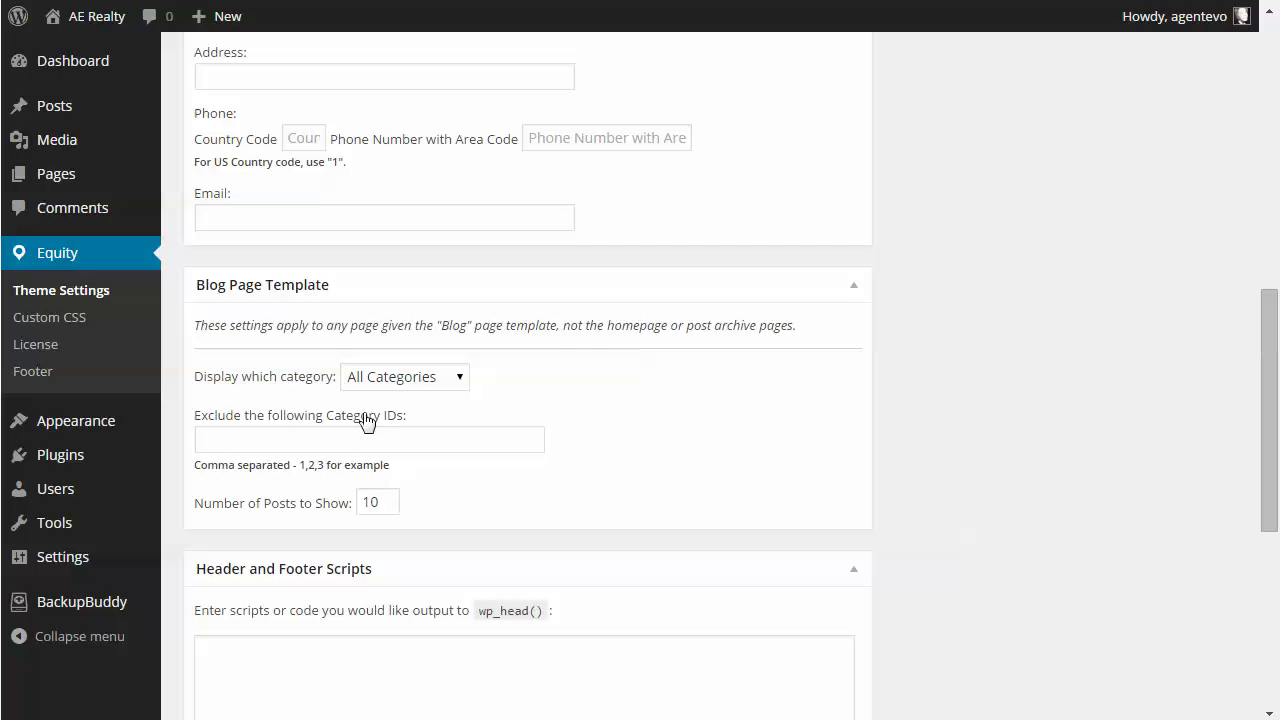
{"action": "left_click", "coordinate": [212, 434]}
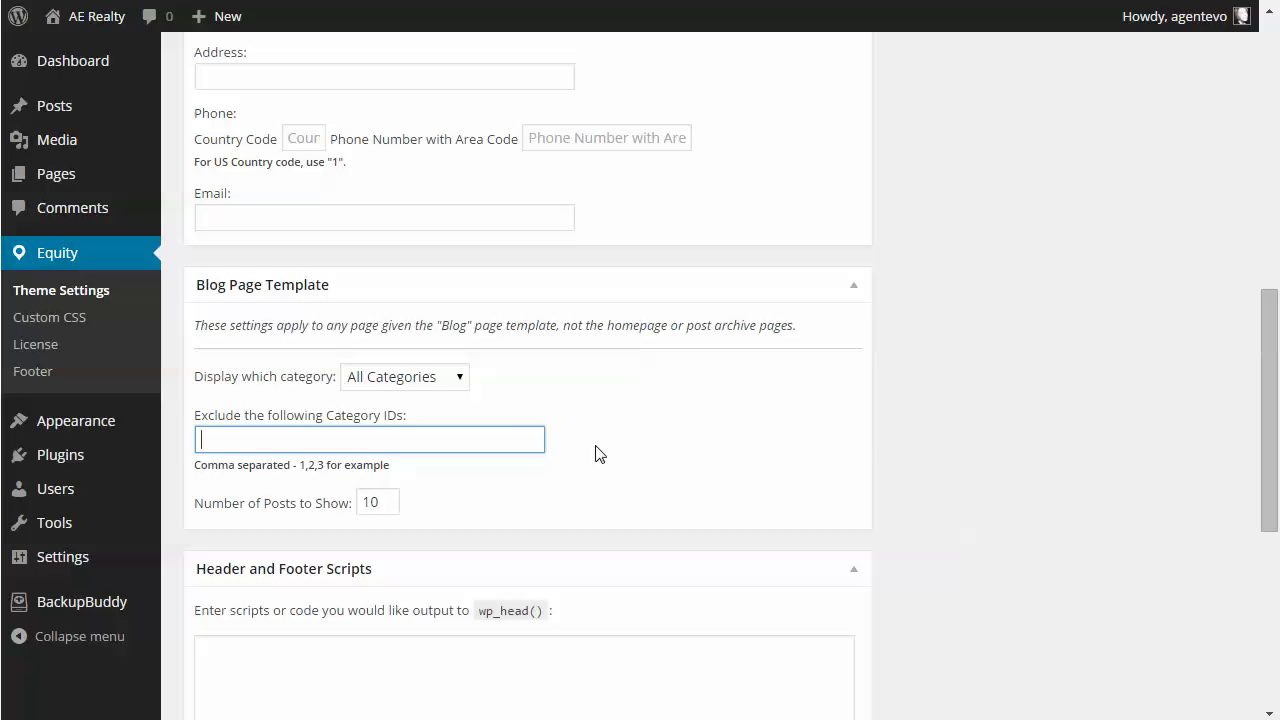
{"action": "scroll", "coordinate": [599, 454], "scroll_direction": "down", "scroll_amount": 1}
{"action": "left_click", "coordinate": [388, 403]}
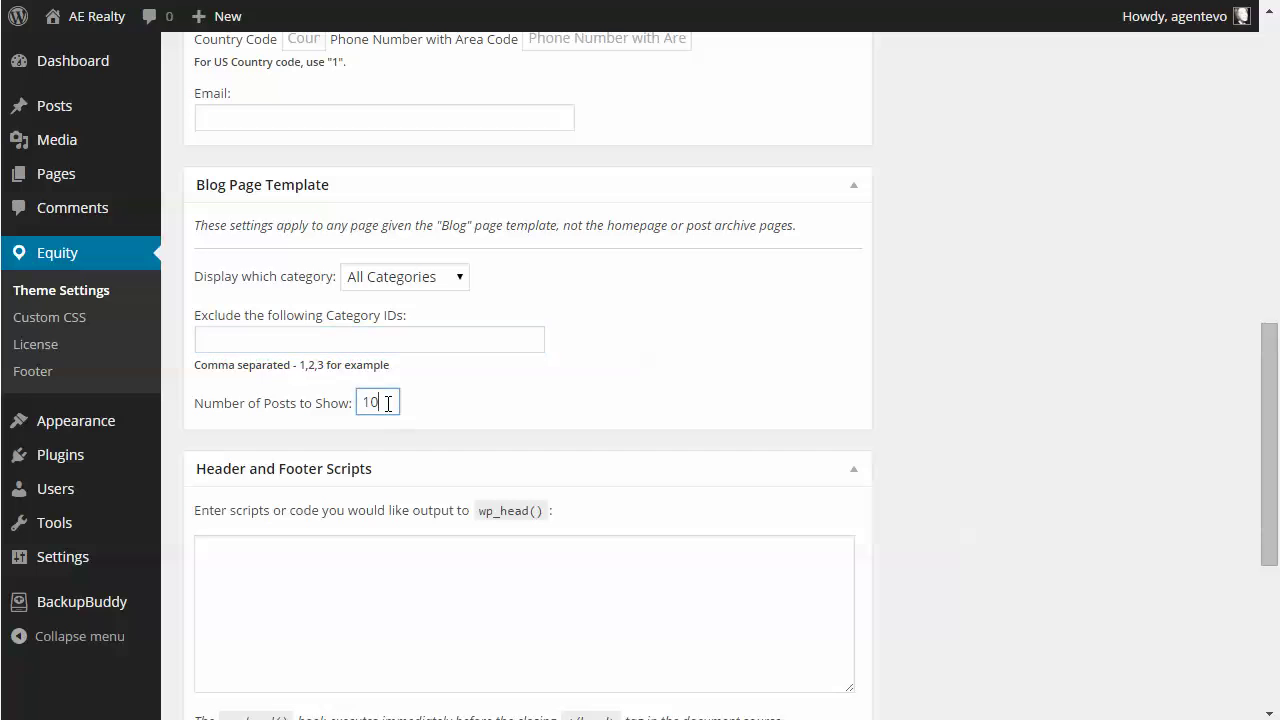
{"action": "left_click_drag", "start_coordinate": [388, 403], "coordinate": [365, 403]}
{"action": "left_click", "coordinate": [490, 411]}
{"action": "scroll", "coordinate": [620, 418], "scroll_direction": "down", "scroll_amount": 3}
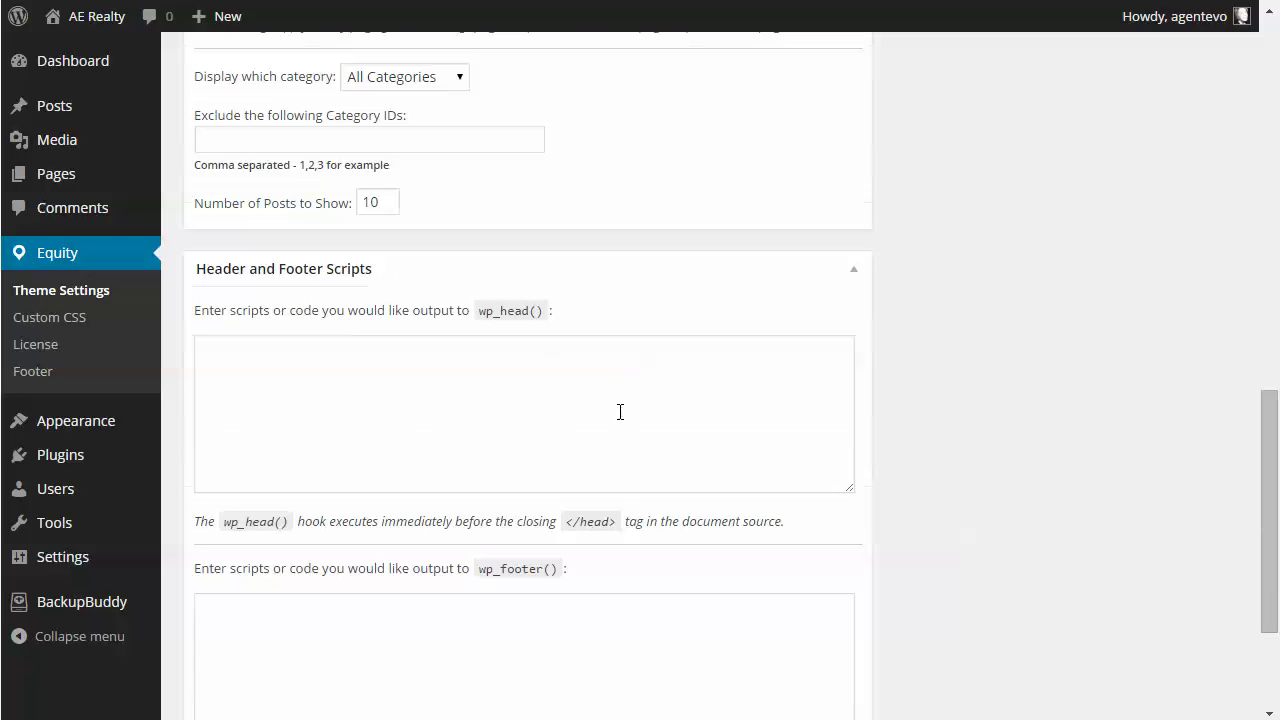
{"action": "left_click", "coordinate": [250, 281]}
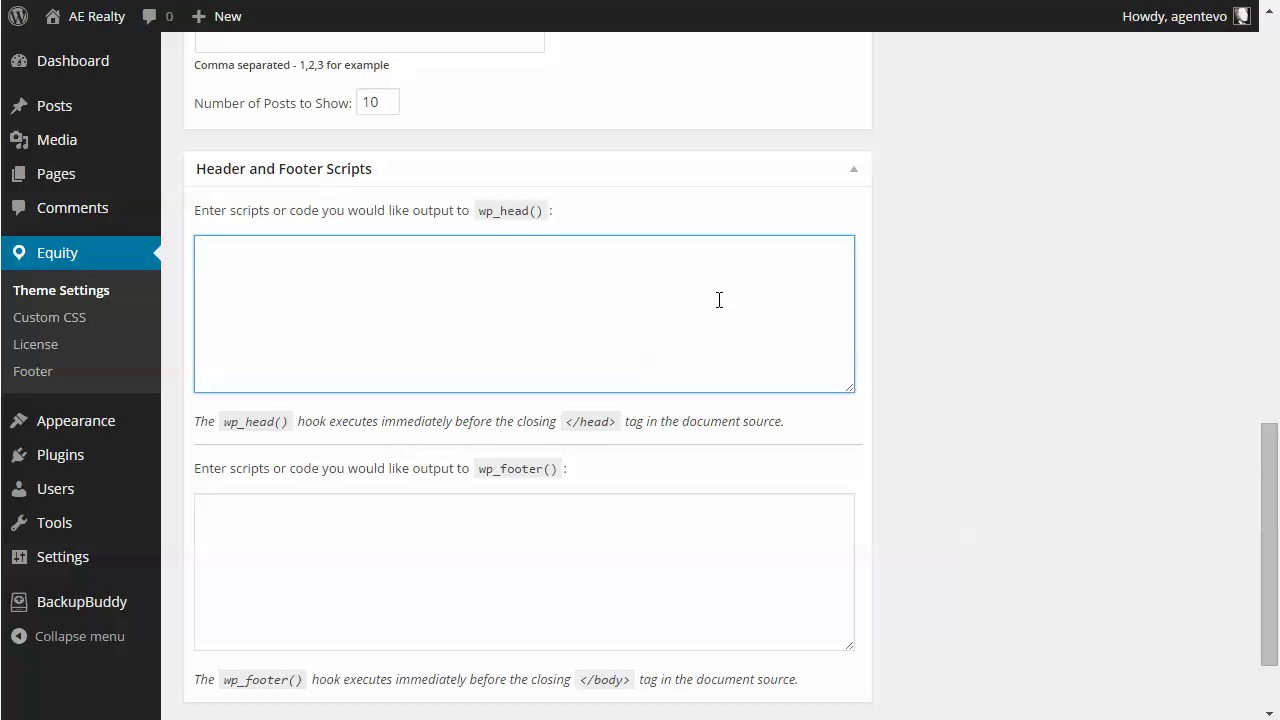
{"action": "scroll", "coordinate": [718, 300], "scroll_direction": "down", "scroll_amount": 2}
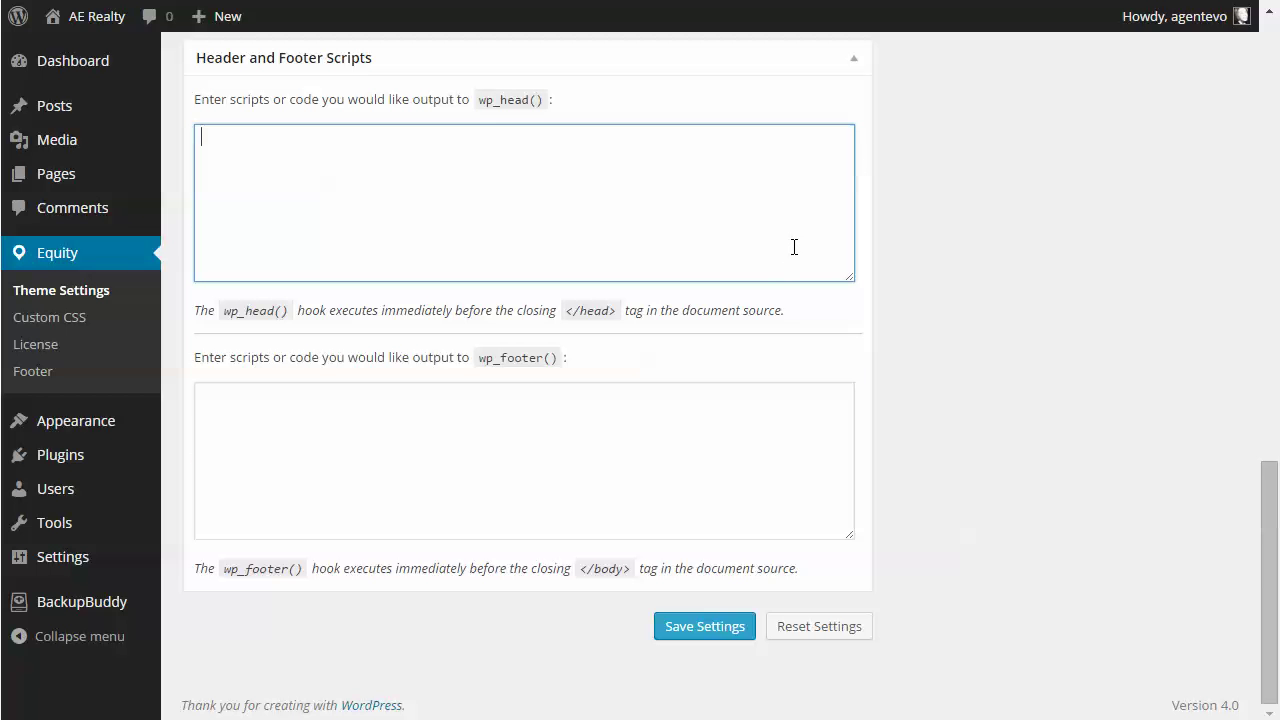
{"action": "scroll", "coordinate": [794, 247], "scroll_direction": "up", "scroll_amount": 5}
{"action": "scroll", "coordinate": [794, 254], "scroll_direction": "up", "scroll_amount": 1}
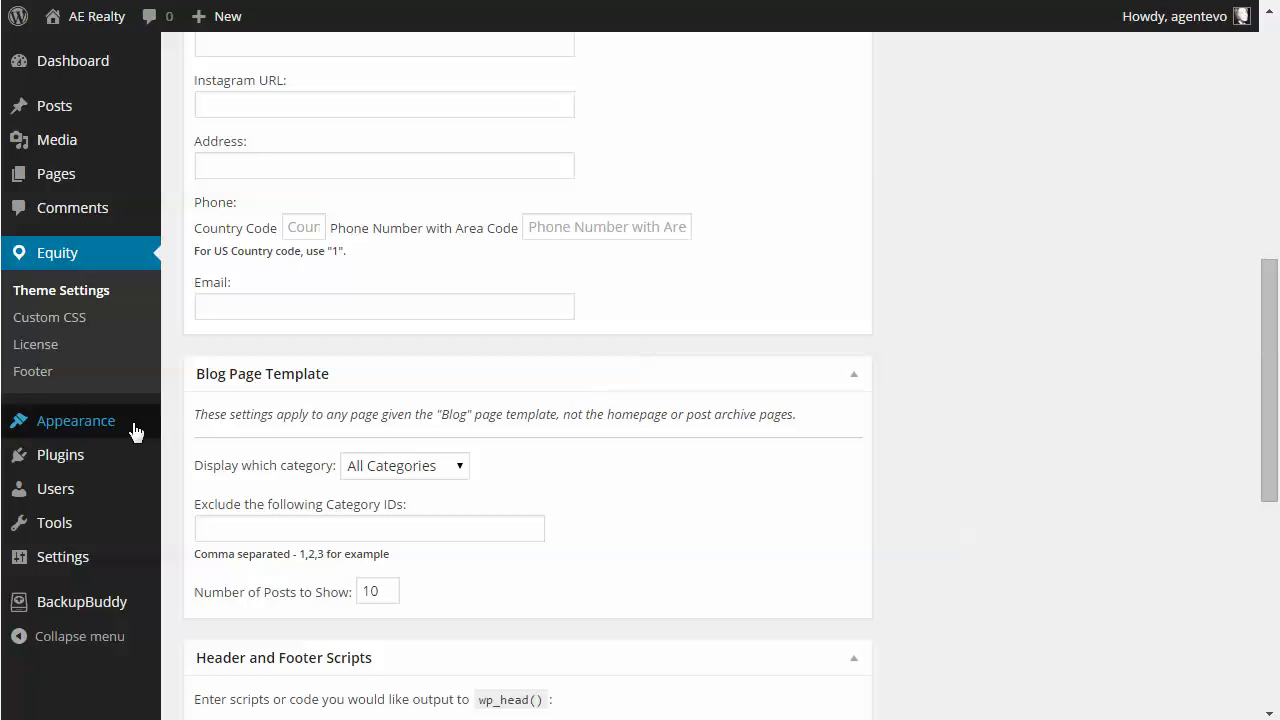
Step: Open Appearance > Customize and expand Header > Logo, showing 'Use site title as logo'
{"action": "mouse_move", "coordinate": [38, 425]}
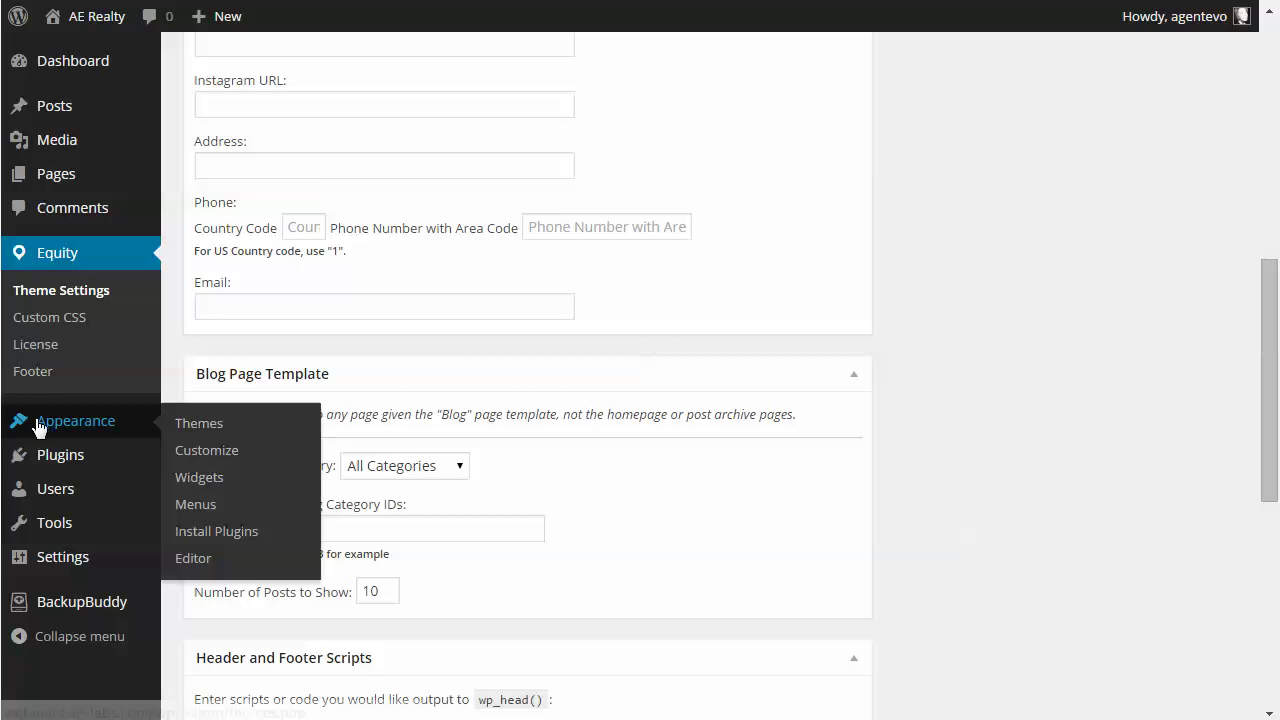
{"action": "left_click", "coordinate": [207, 452]}
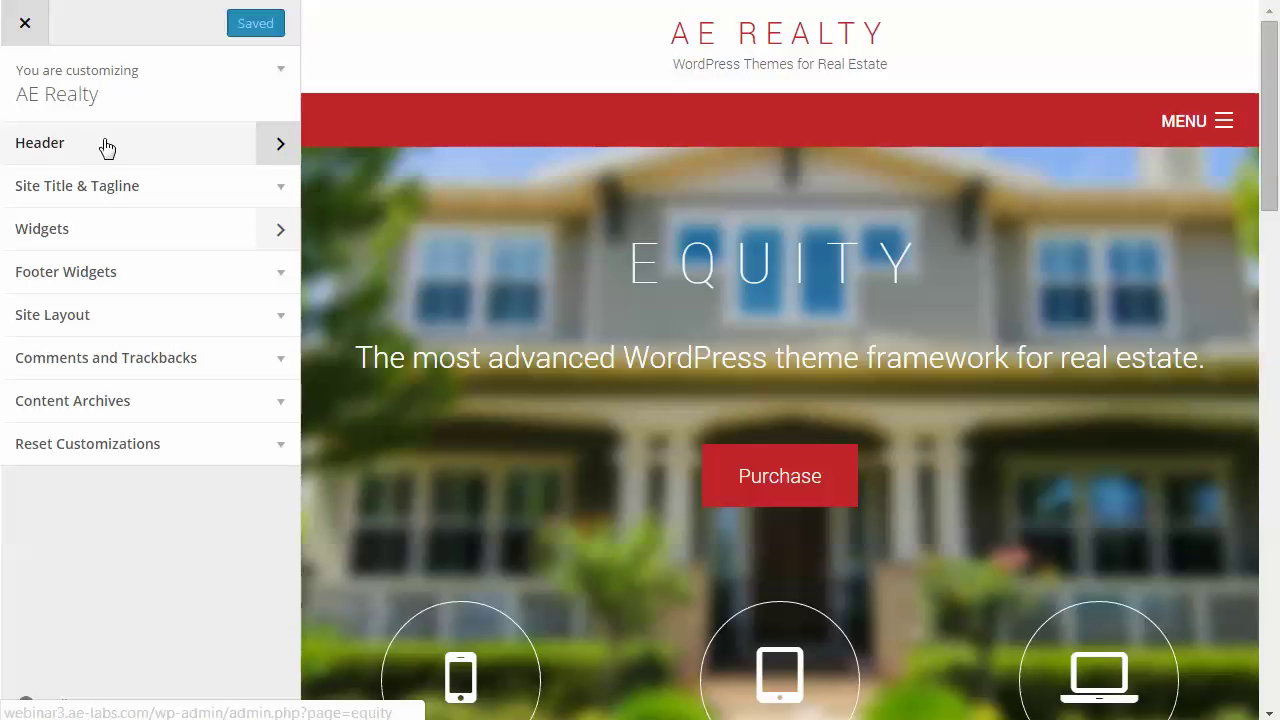
{"action": "left_click", "coordinate": [278, 143]}
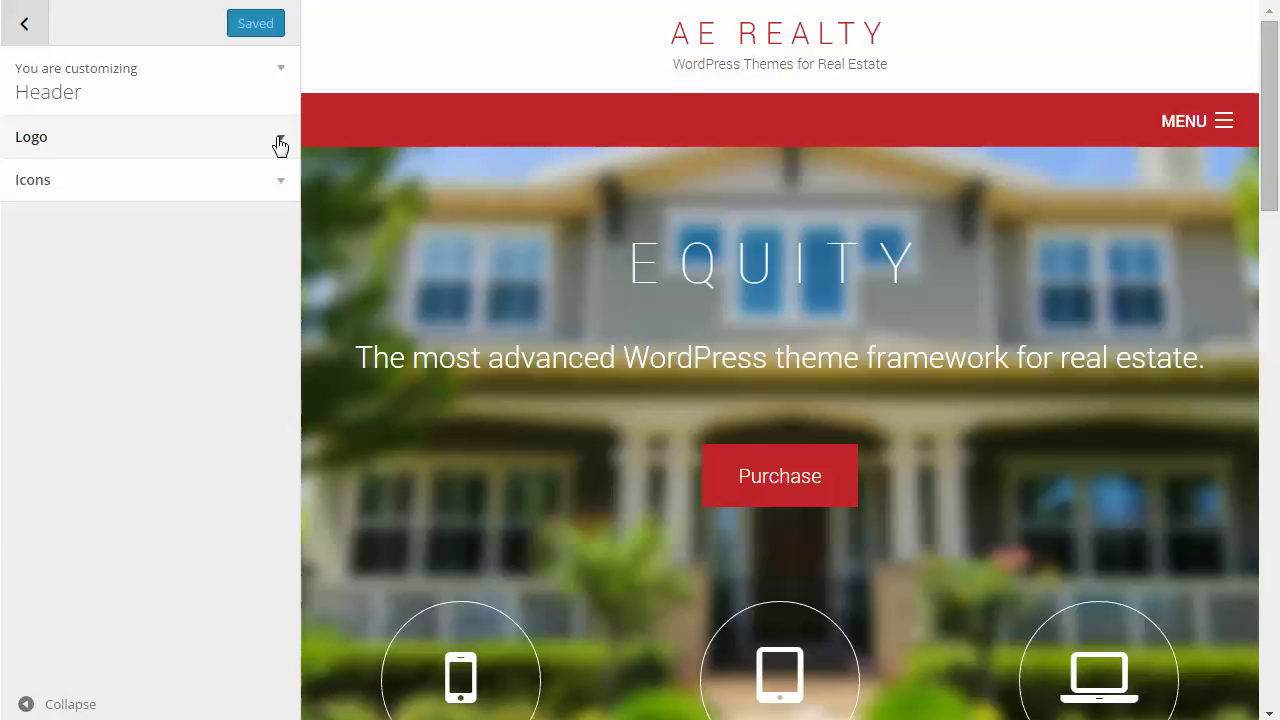
{"action": "left_click", "coordinate": [280, 143]}
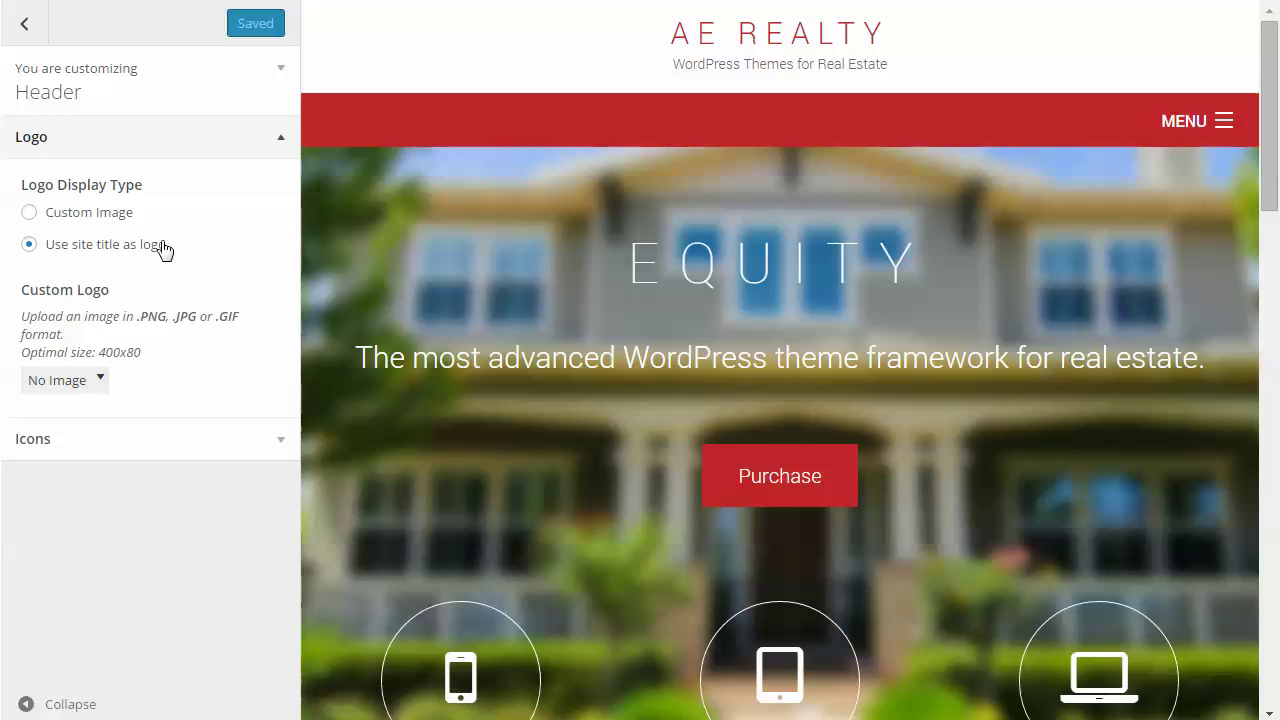
Step: Try a custom logo image without uploading one, then view the Header Icons settings
{"action": "left_click", "coordinate": [30, 214]}
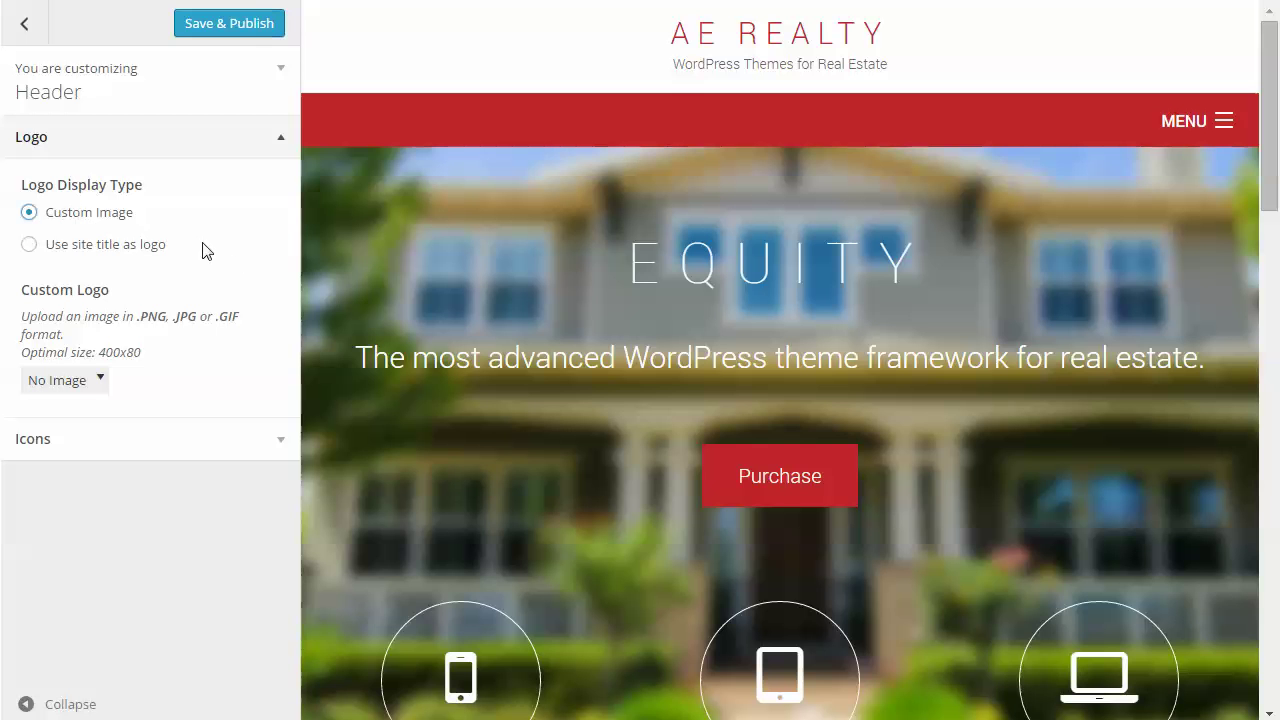
{"action": "left_click", "coordinate": [74, 385]}
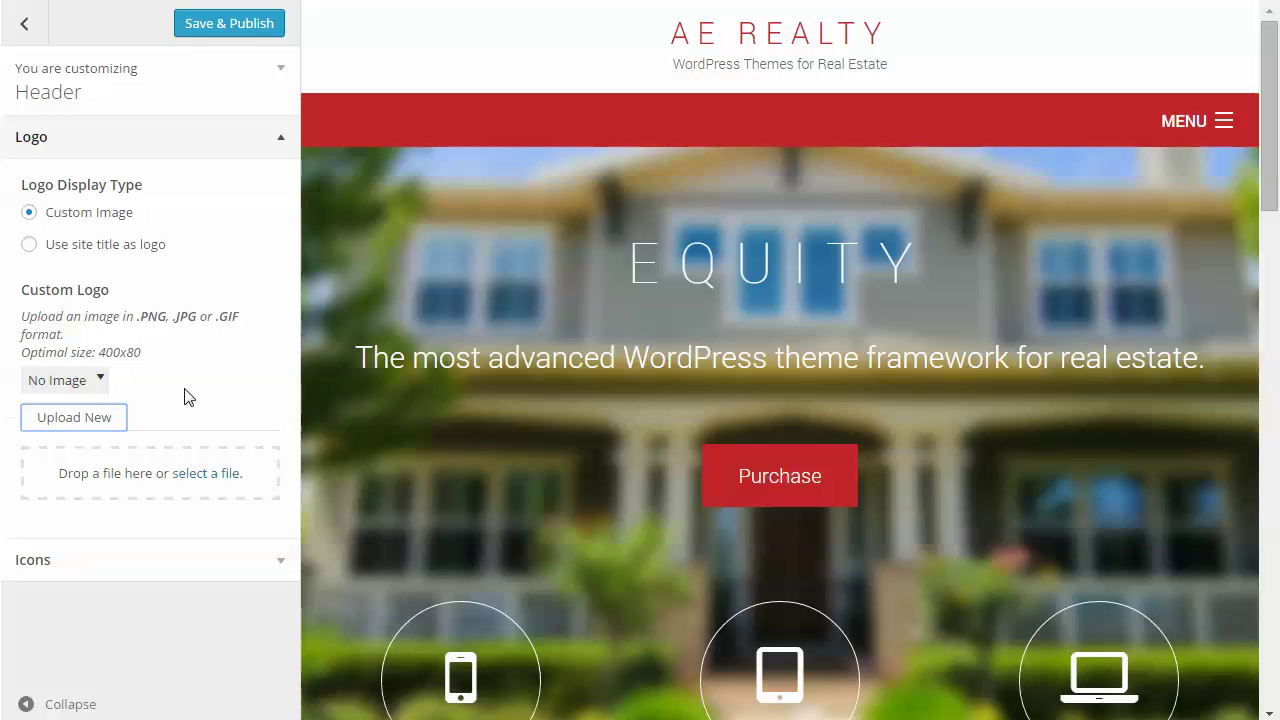
{"action": "left_click", "coordinate": [197, 475]}
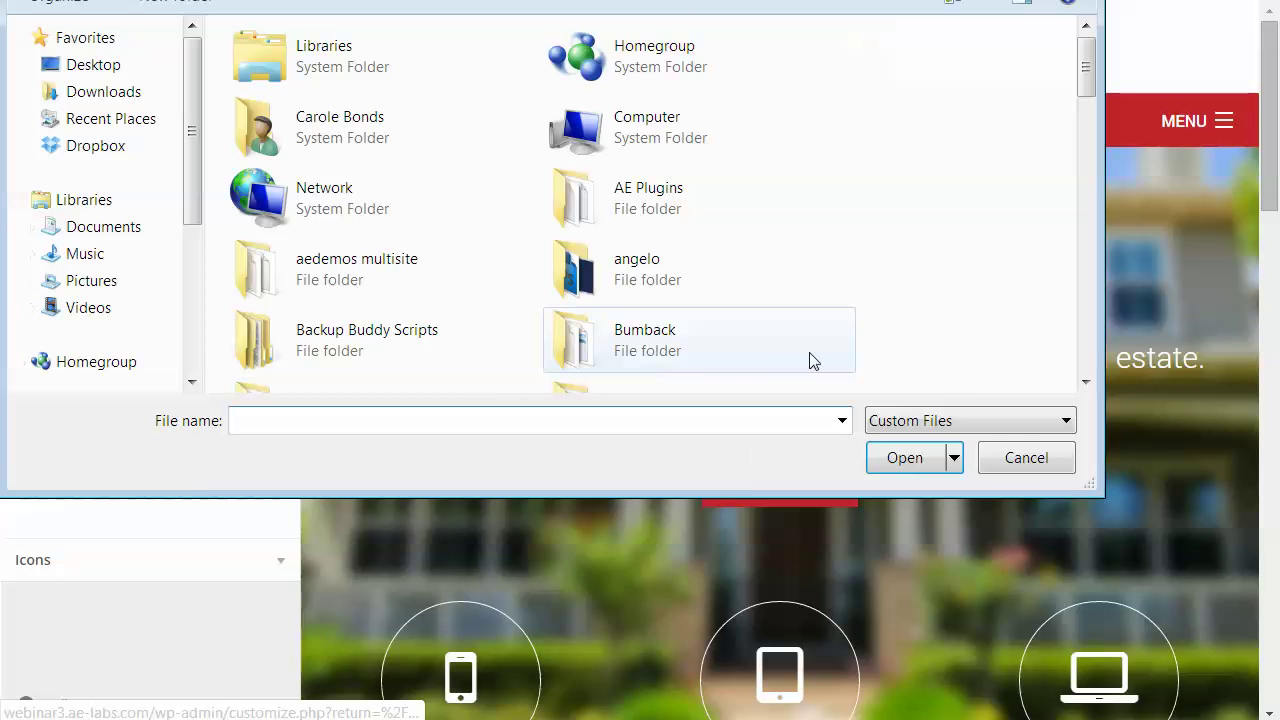
{"action": "left_click", "coordinate": [1027, 457]}
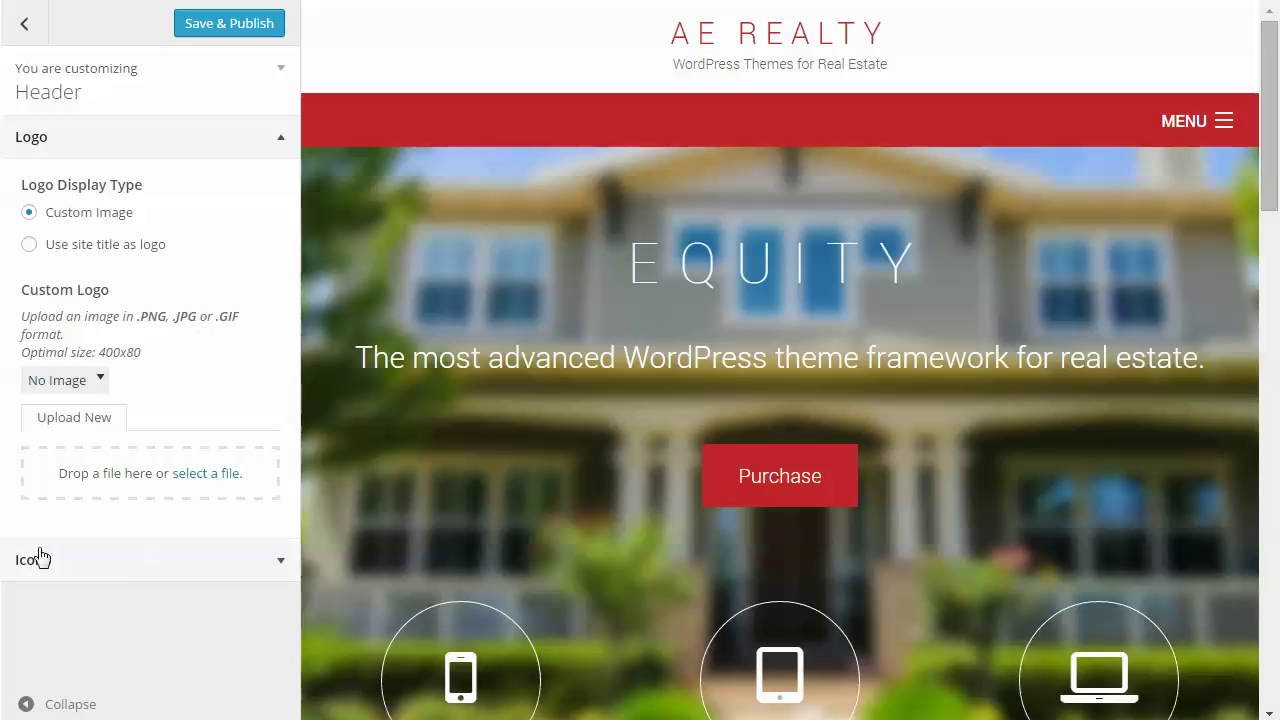
{"action": "left_click", "coordinate": [278, 566]}
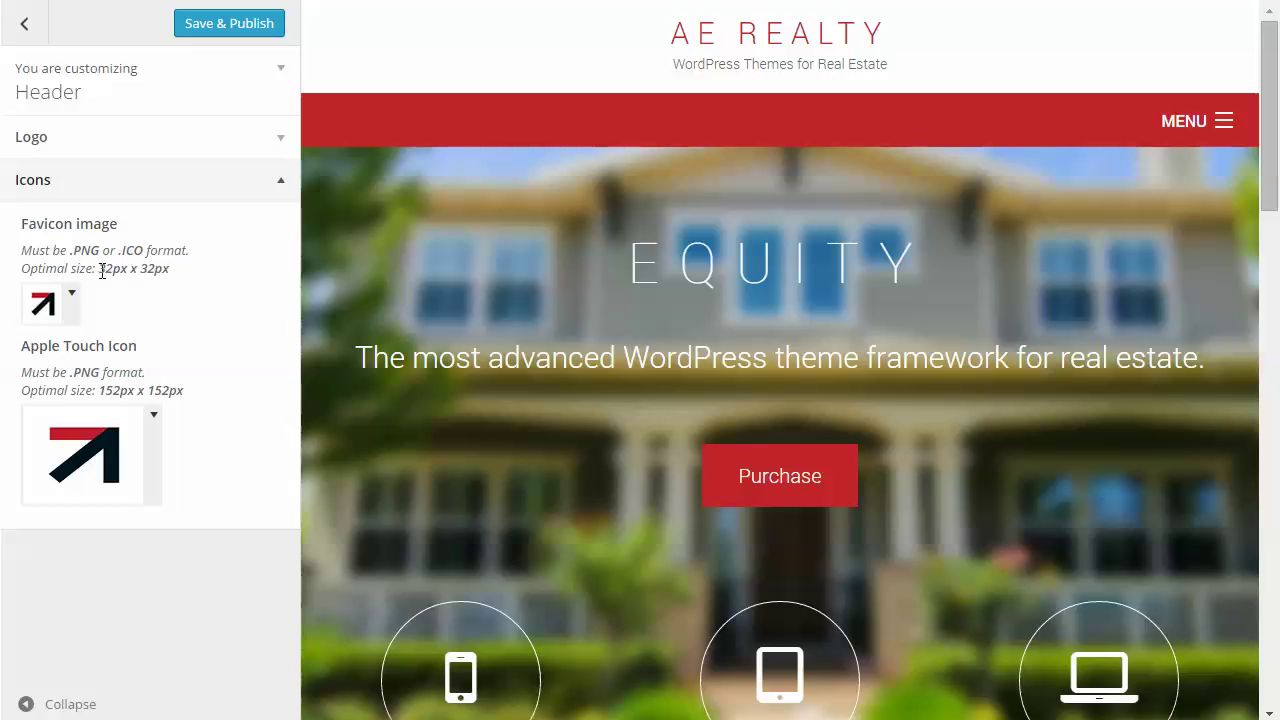
Step: Highlight the favicon's 32px and Apple Touch Icon's recommended sizes, then go back
{"action": "left_click_drag", "start_coordinate": [100, 268], "coordinate": [180, 268]}
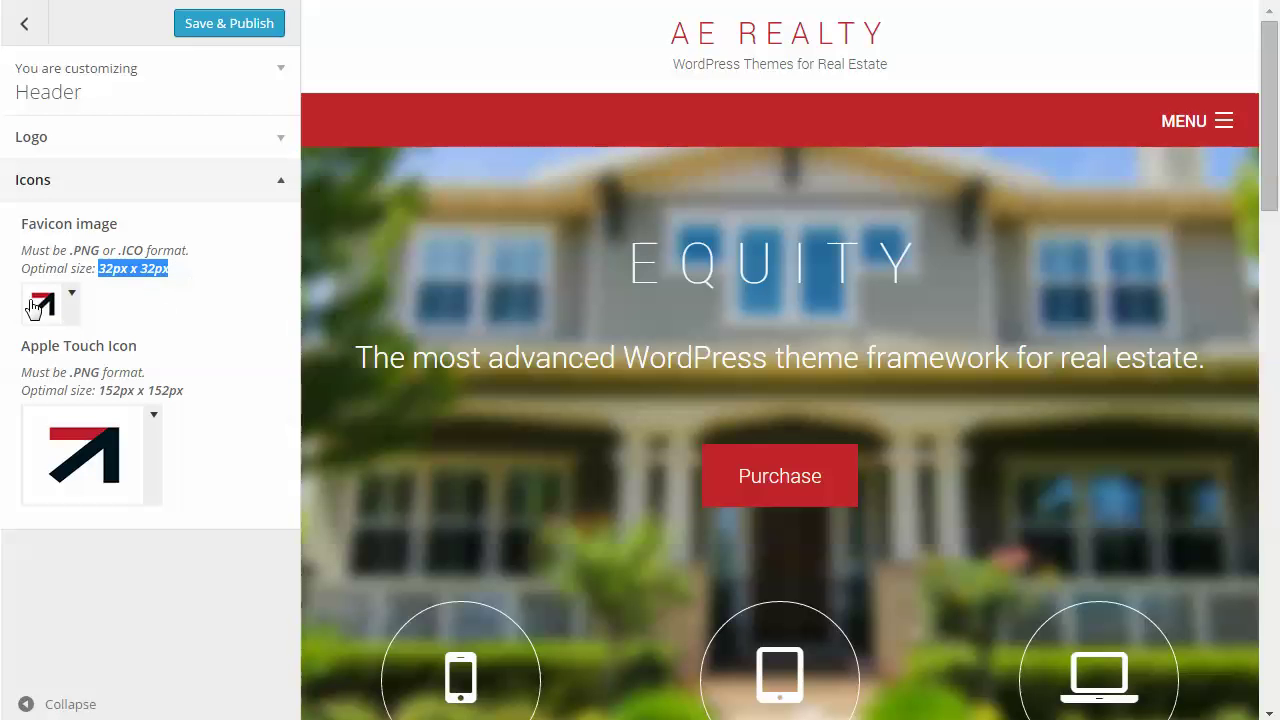
{"action": "left_click", "coordinate": [170, 320]}
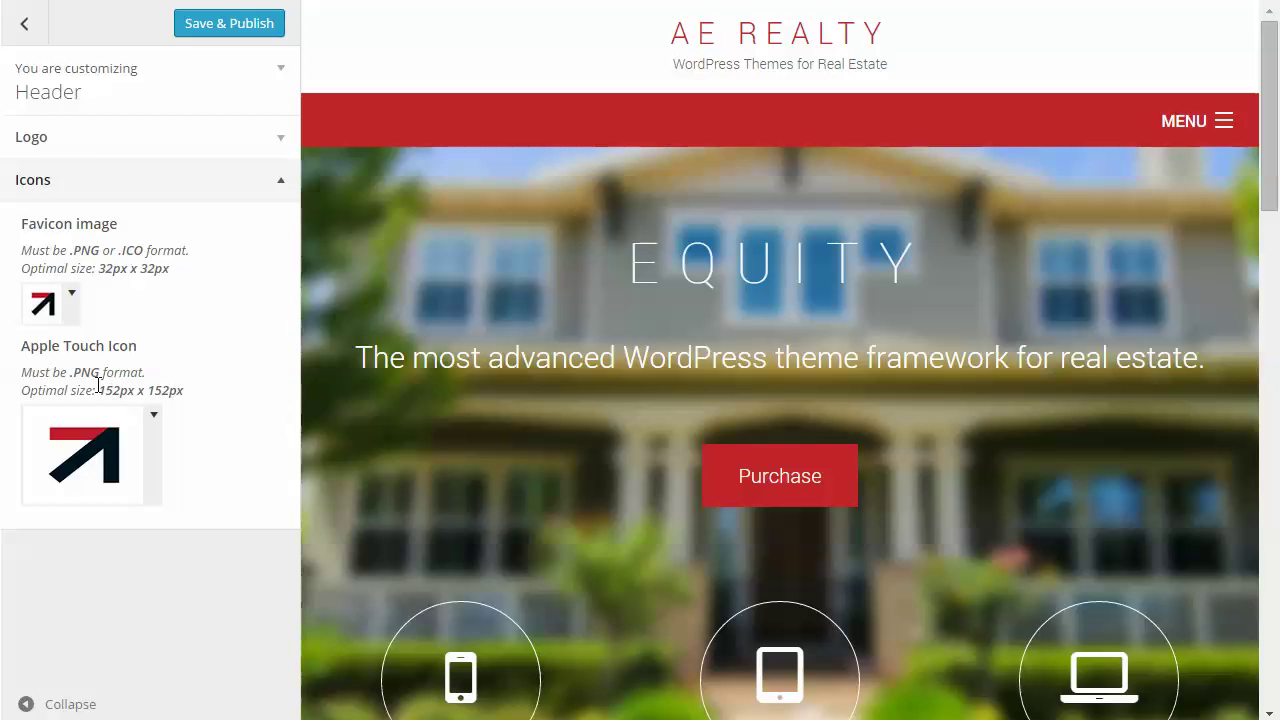
{"action": "left_click_drag", "start_coordinate": [104, 390], "coordinate": [186, 392]}
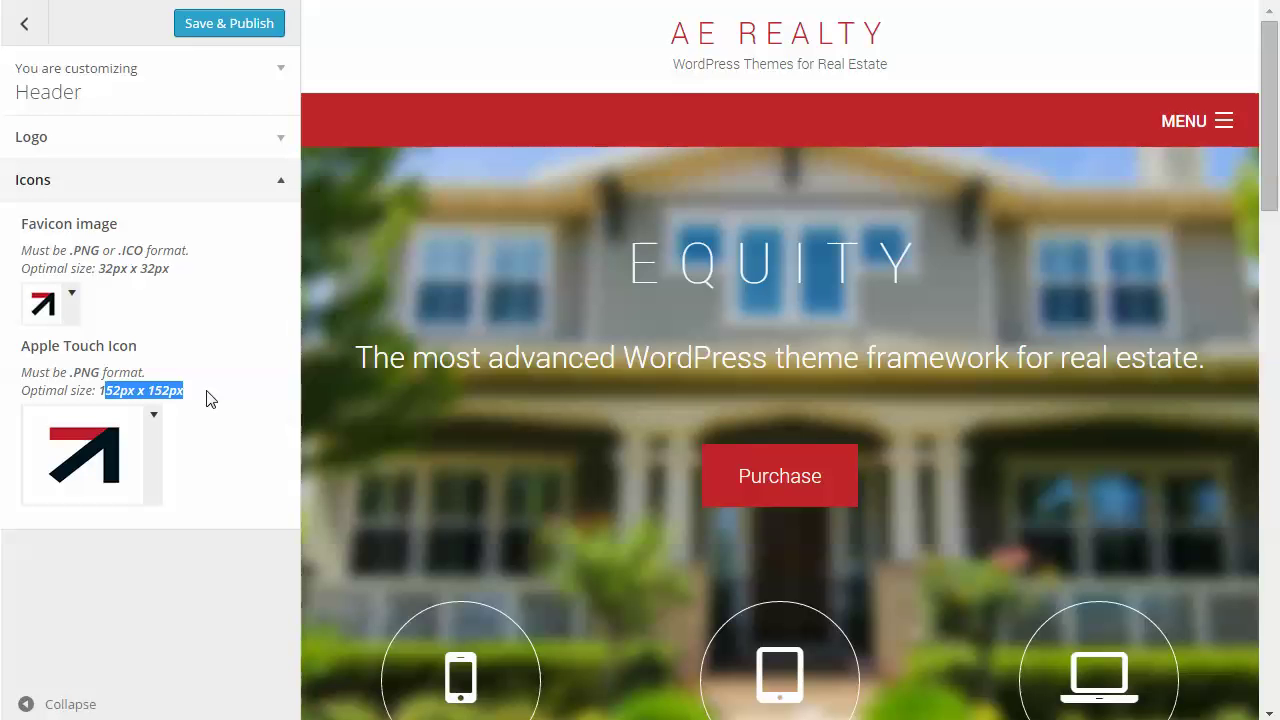
{"action": "left_click", "coordinate": [210, 398]}
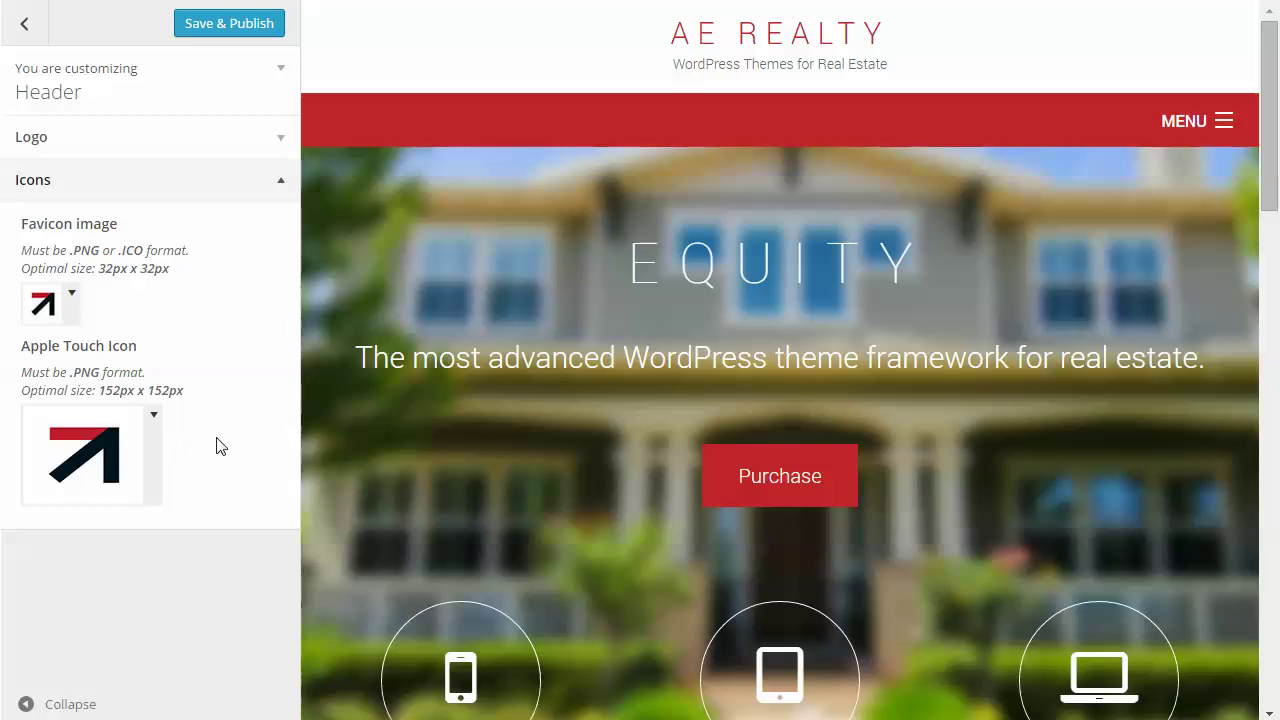
{"action": "left_click", "coordinate": [27, 31]}
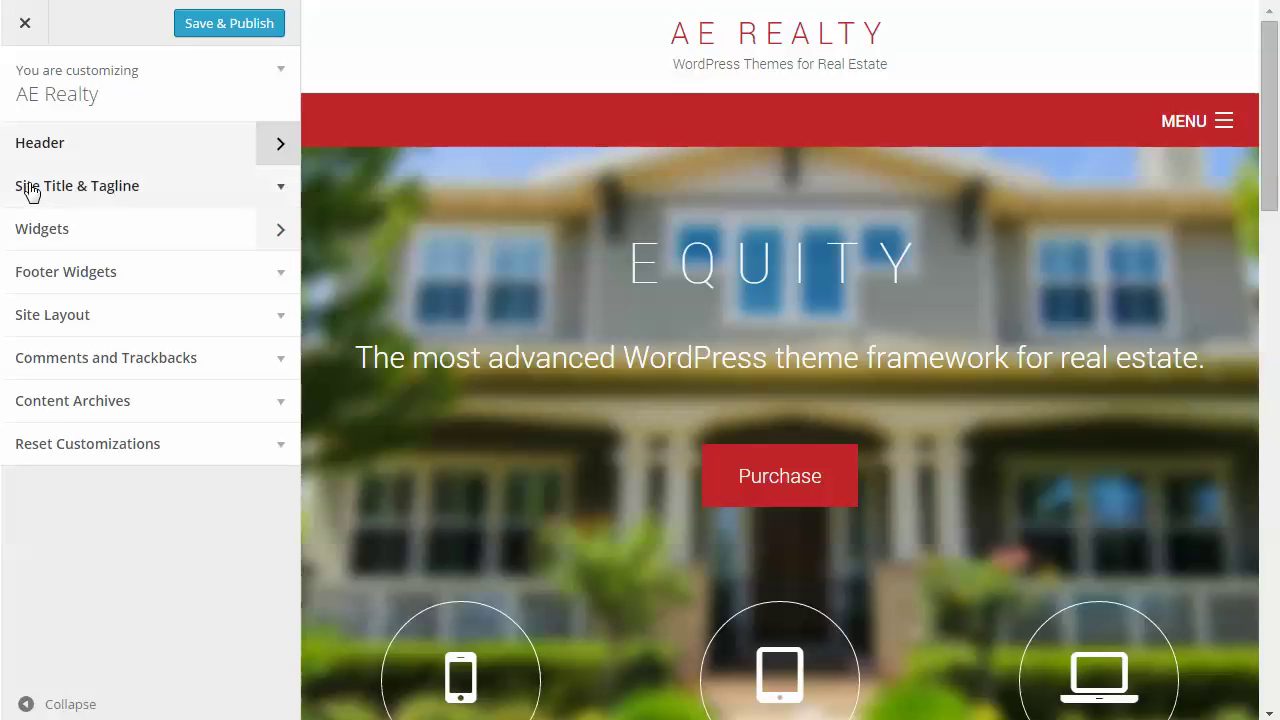
Step: Inspect the 'AE Realty' Site Title and Tagline fields, then move on to Widgets
{"action": "left_click", "coordinate": [283, 193]}
{"action": "left_click", "coordinate": [176, 251]}
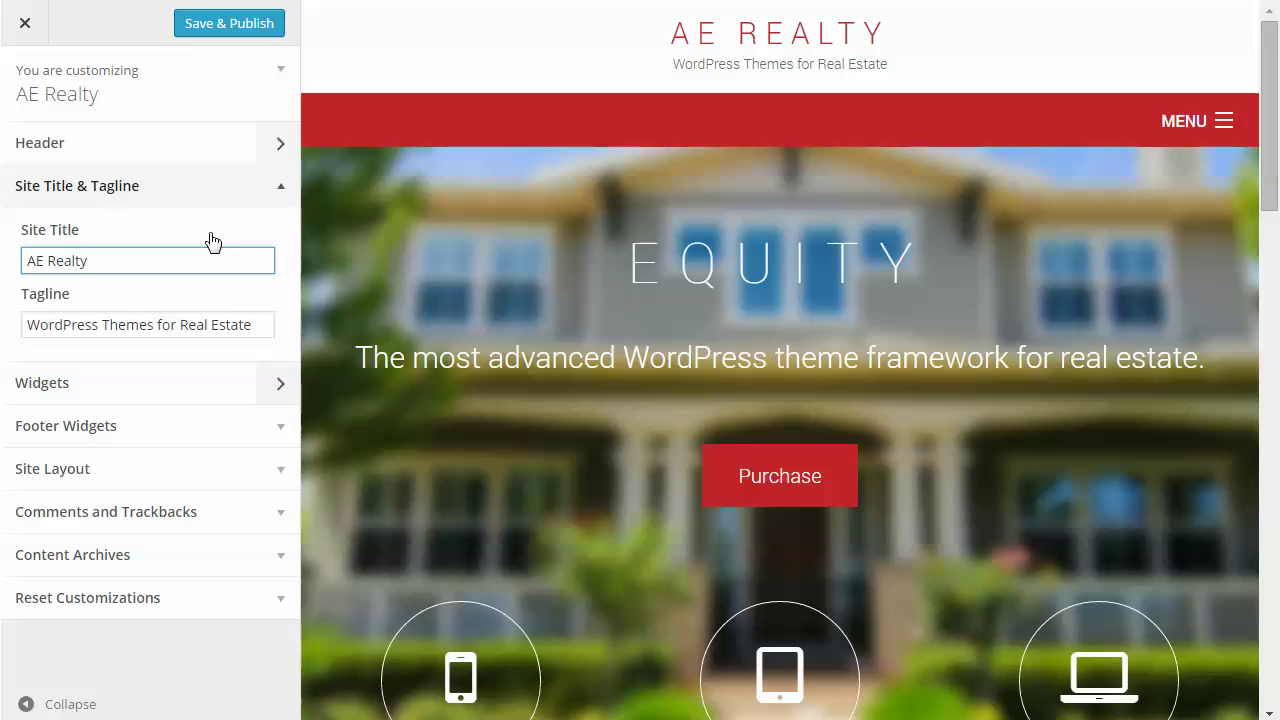
{"action": "left_click_drag", "start_coordinate": [117, 257], "coordinate": [22, 258]}
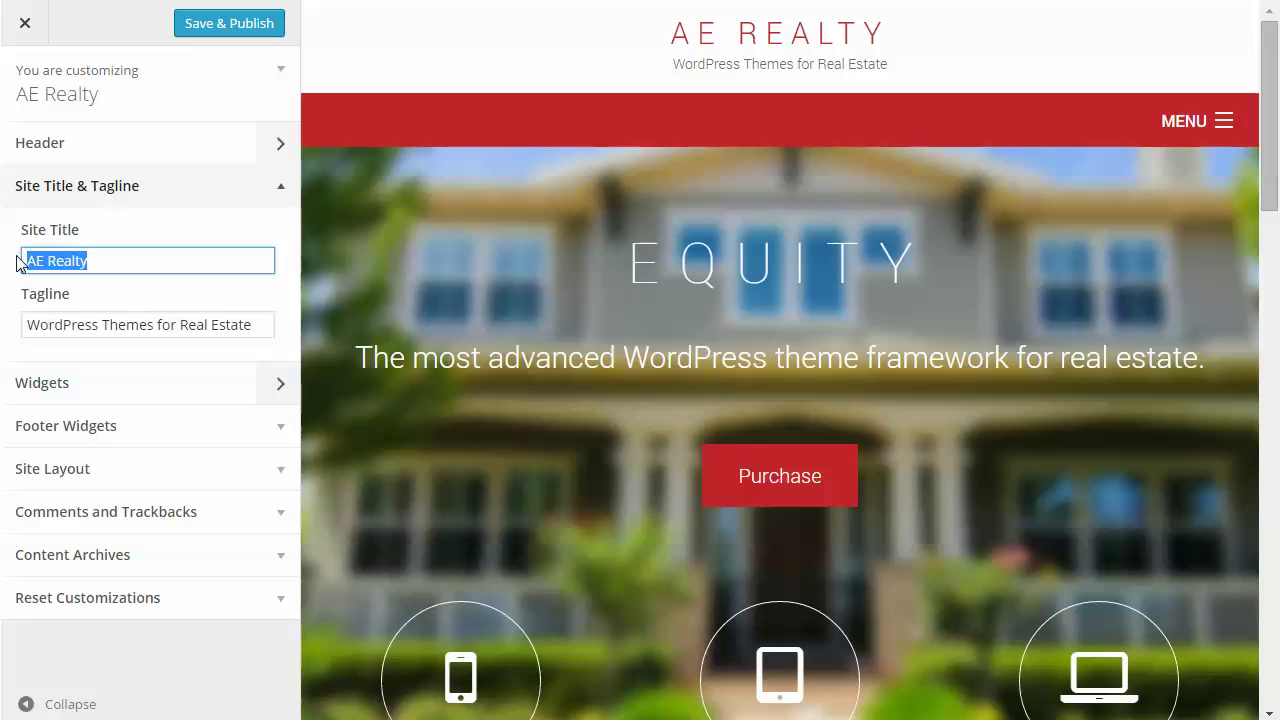
{"action": "left_click", "coordinate": [111, 325]}
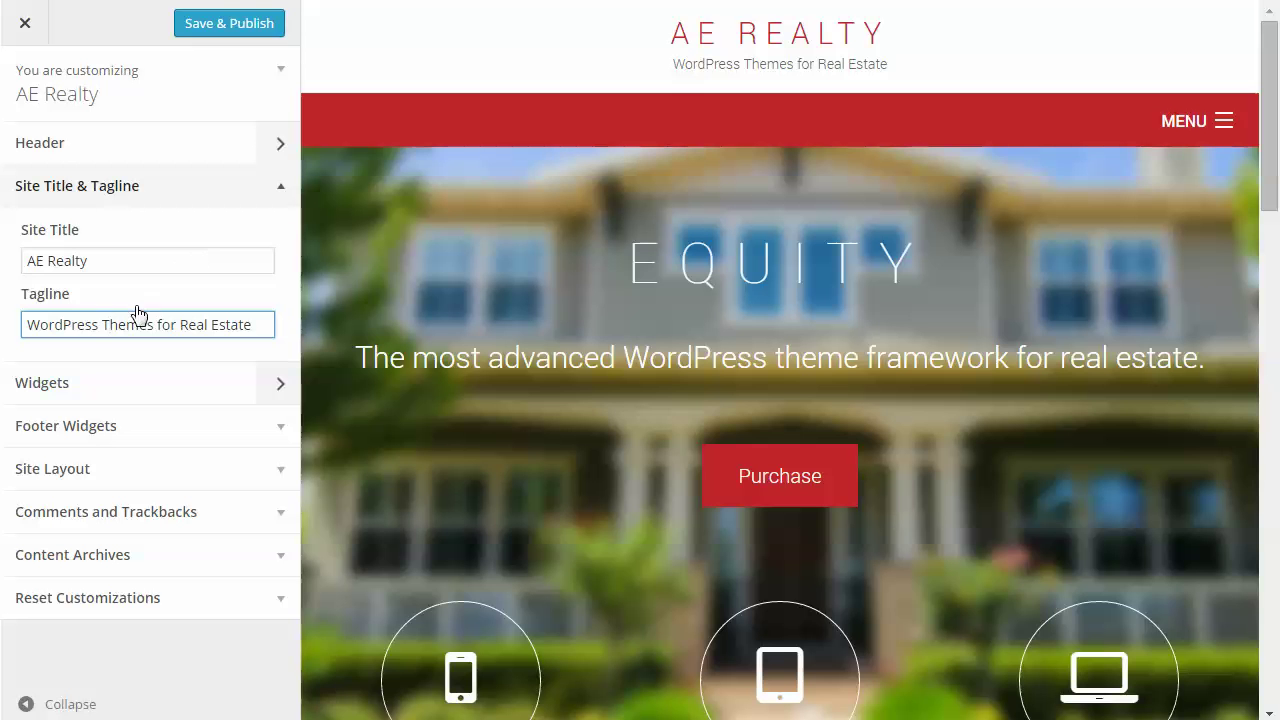
{"action": "left_click", "coordinate": [271, 384]}
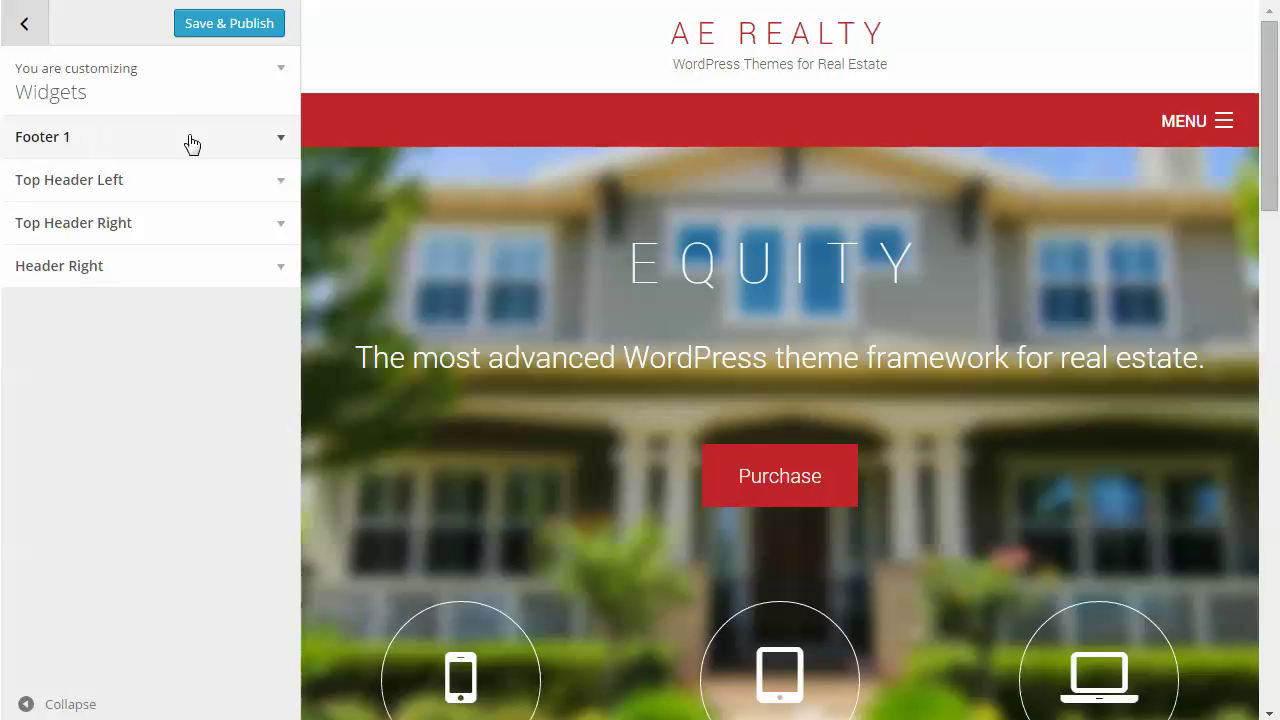
Step: Expand the empty Footer 1 and Header Right widget areas, then go back
{"action": "left_click", "coordinate": [279, 141]}
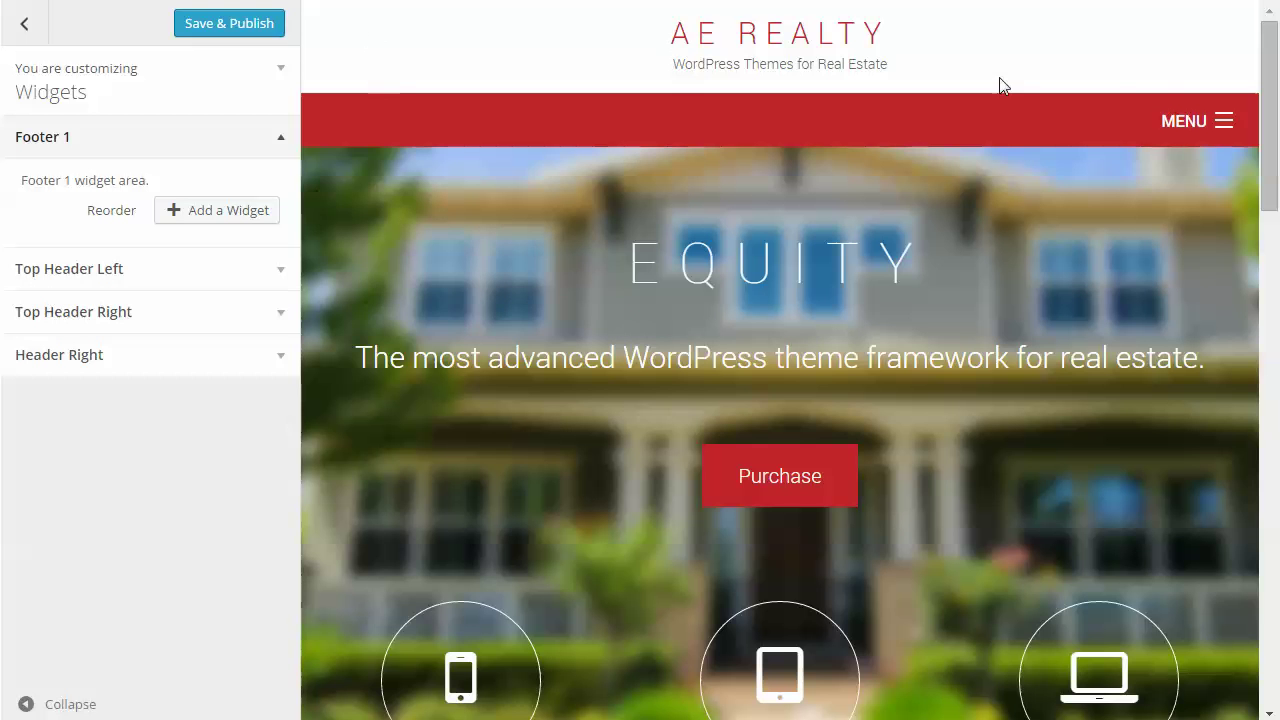
{"action": "left_click", "coordinate": [272, 360]}
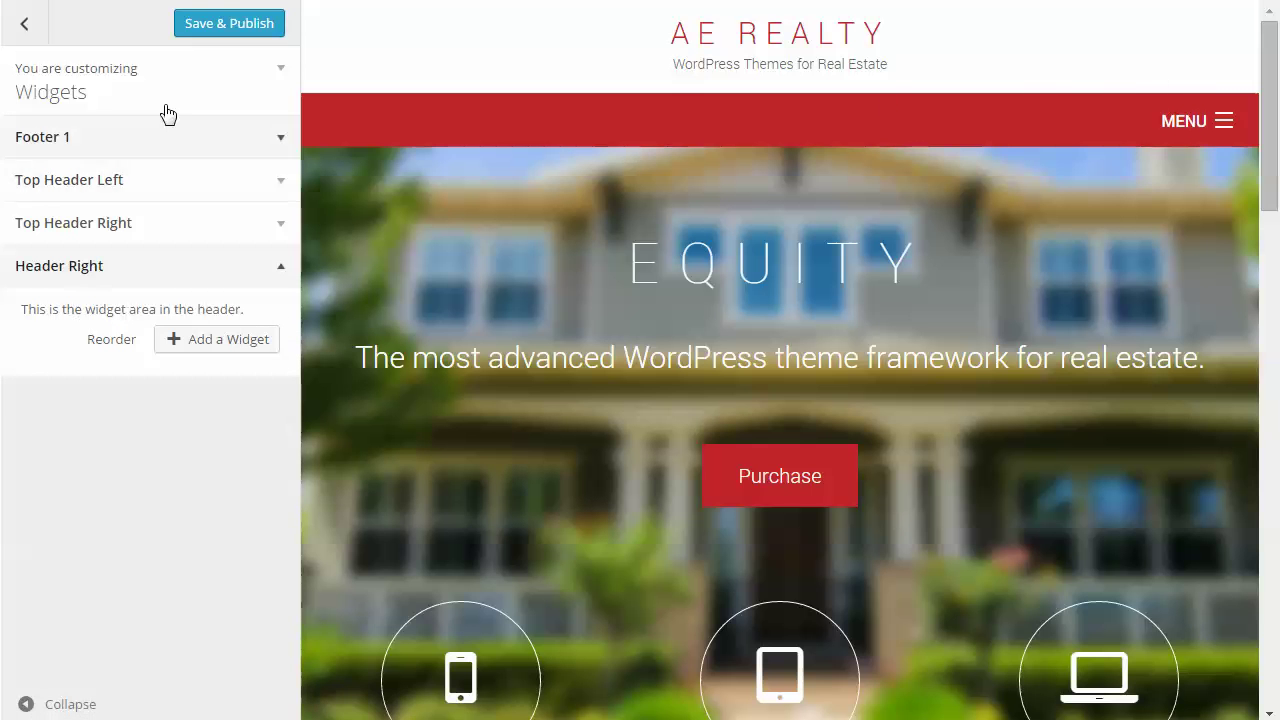
{"action": "left_click", "coordinate": [27, 30]}
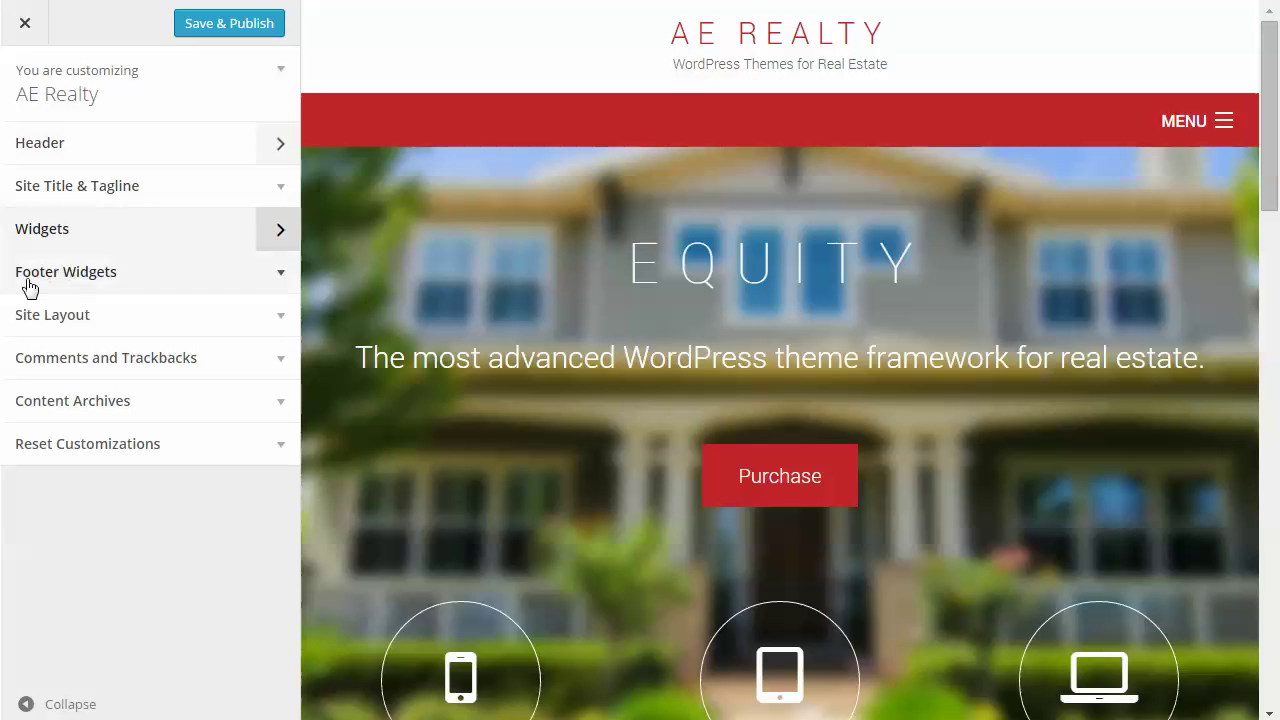
Step: Leave the footer widget count at Three and expand Site Layout (Content-Sidebar)
{"action": "left_click", "coordinate": [277, 276]}
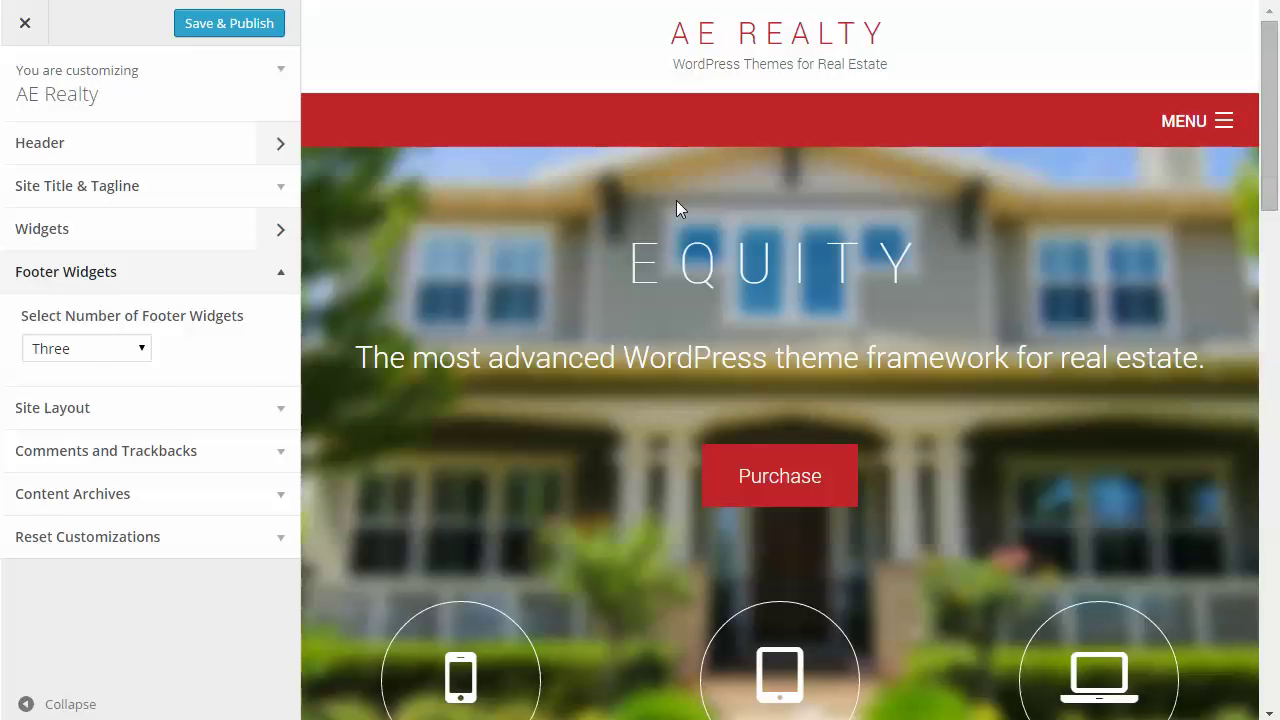
{"action": "left_click", "coordinate": [86, 347]}
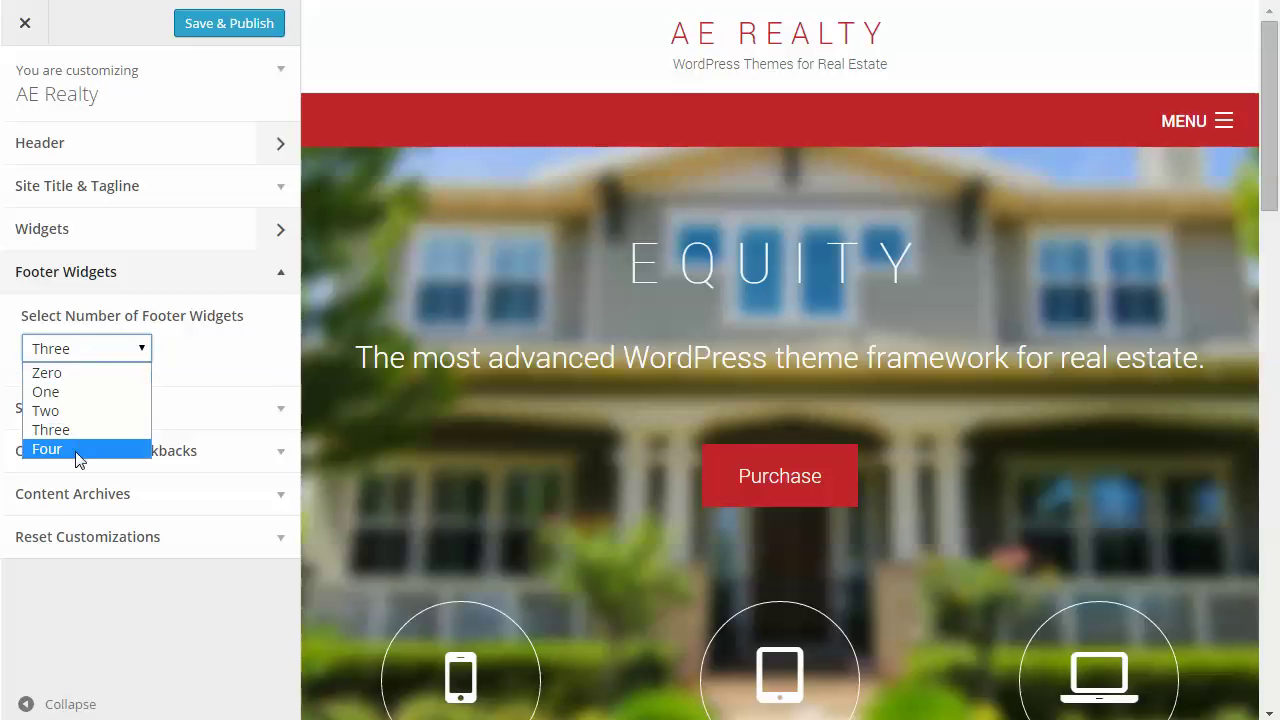
{"action": "left_click", "coordinate": [220, 358]}
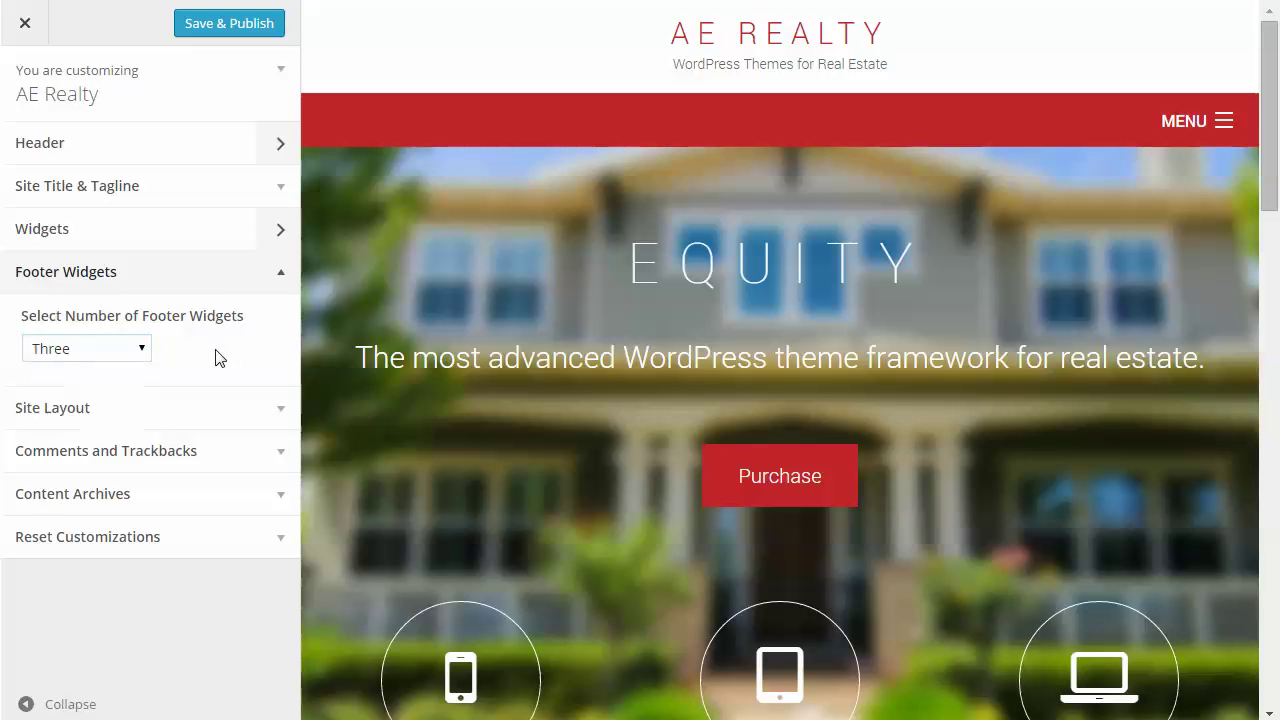
{"action": "left_click", "coordinate": [118, 352]}
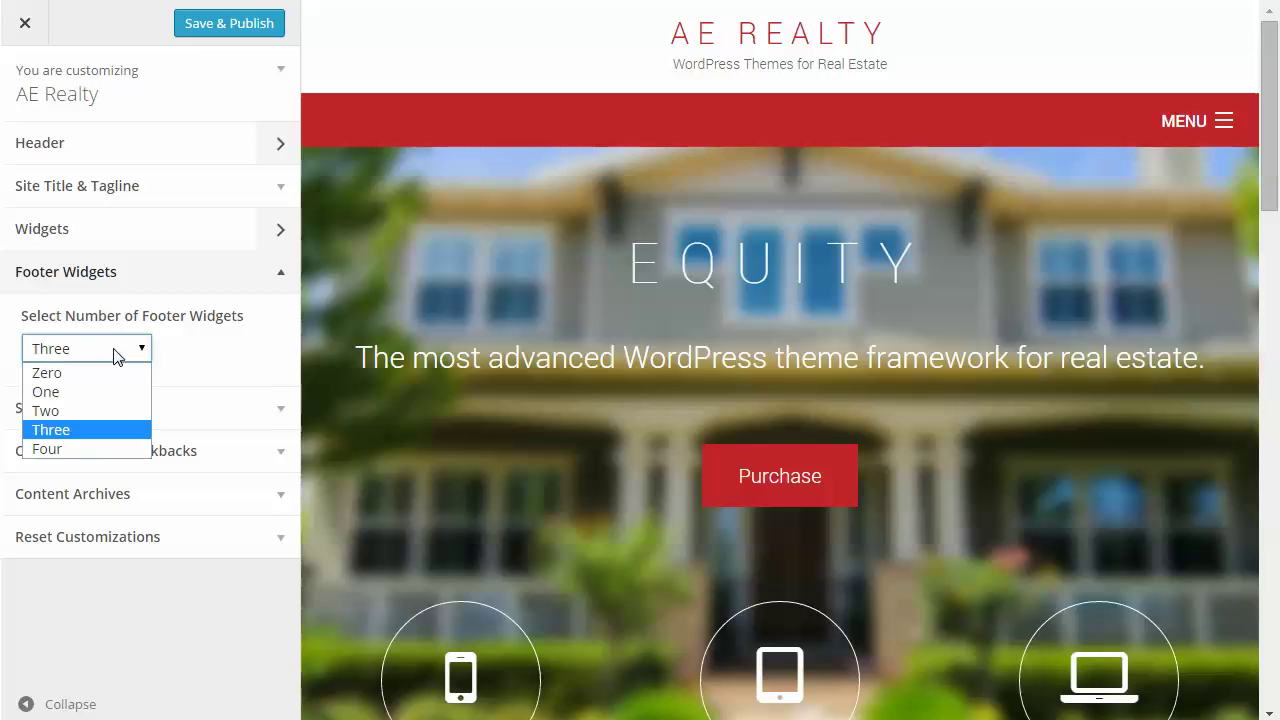
{"action": "left_click", "coordinate": [185, 362]}
{"action": "left_click", "coordinate": [279, 410]}
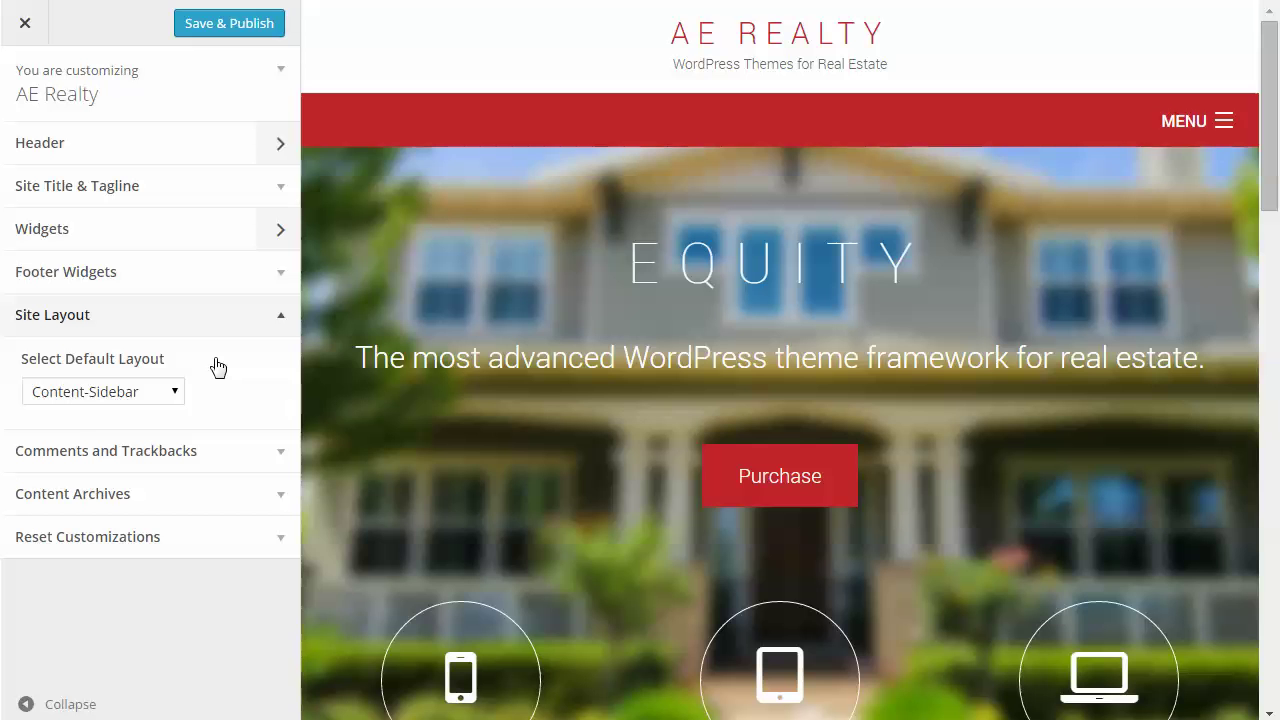
Step: Keep Content-Sidebar layout, view Comments and Trackbacks, then expand Content Archives
{"action": "left_click", "coordinate": [123, 393]}
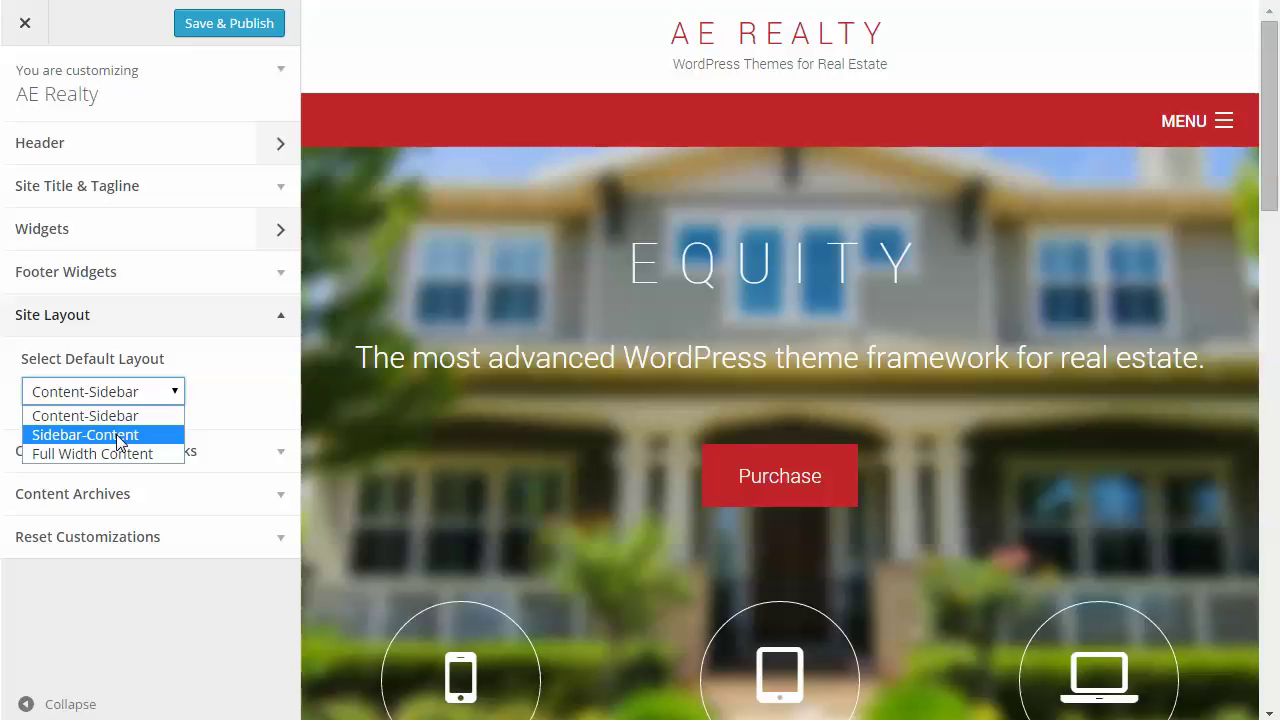
{"action": "left_click", "coordinate": [255, 367]}
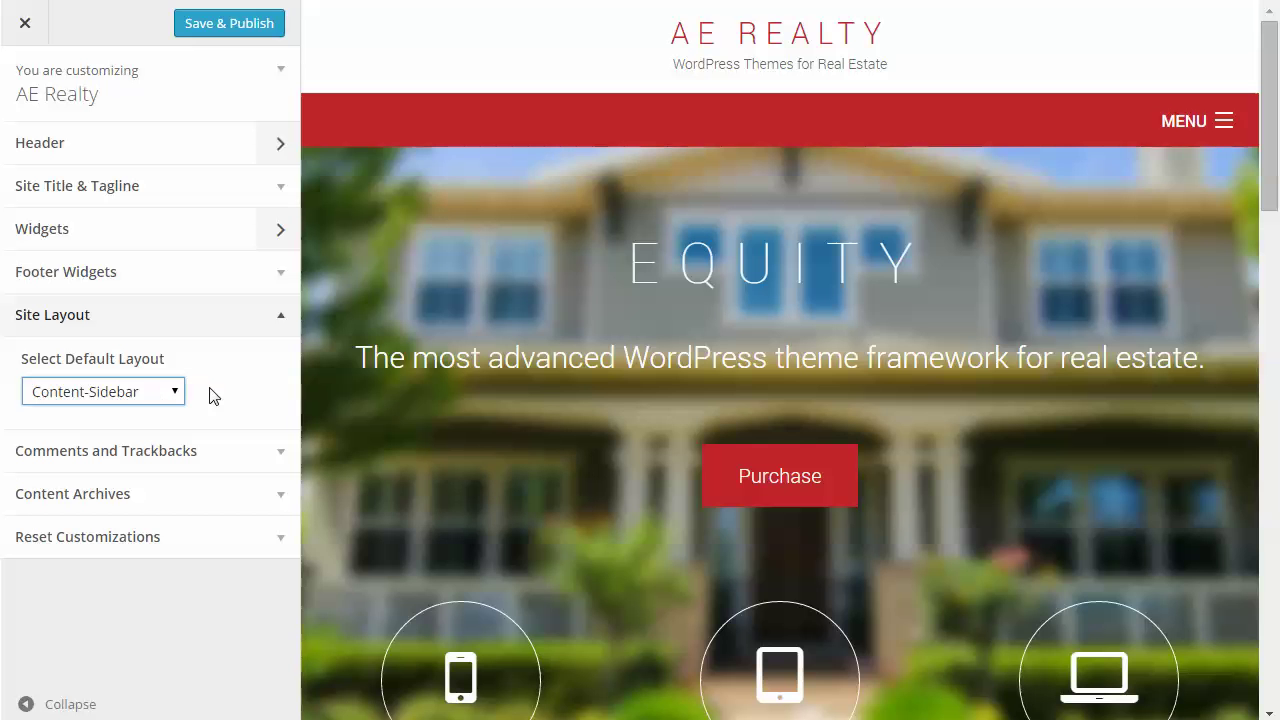
{"action": "left_click", "coordinate": [281, 457]}
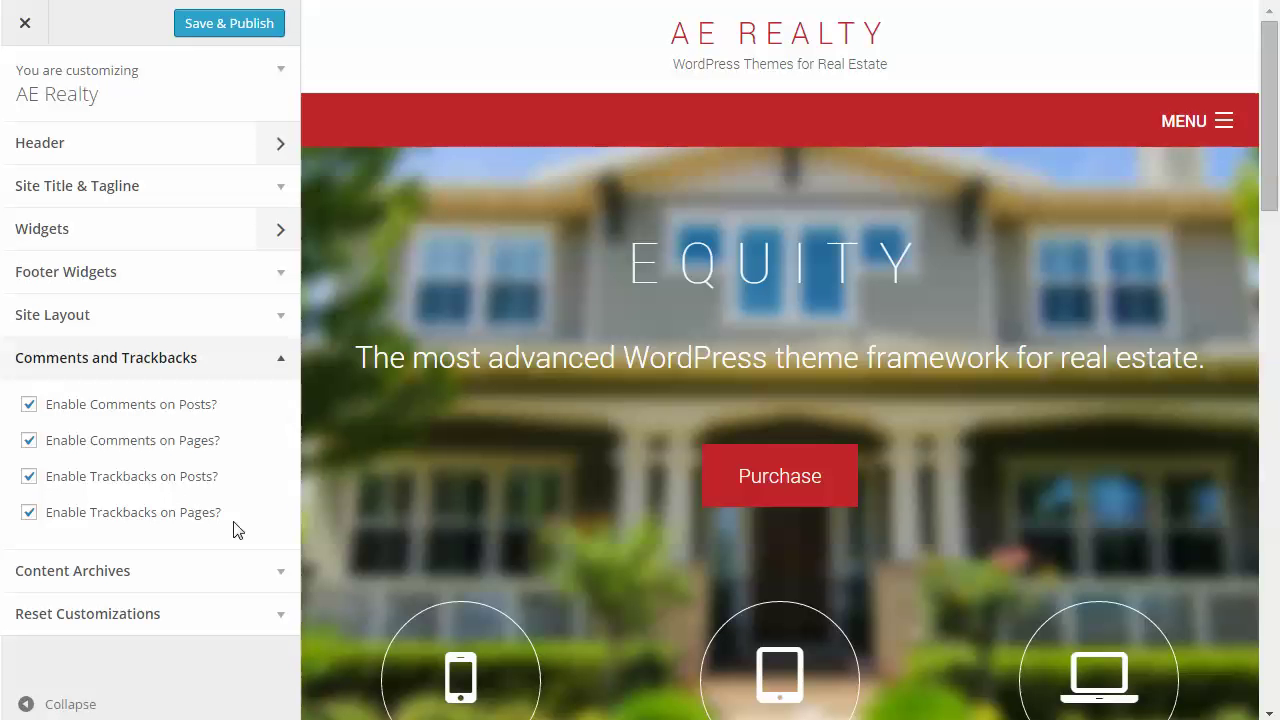
{"action": "left_click", "coordinate": [284, 575]}
{"action": "scroll", "coordinate": [250, 530], "scroll_direction": "down", "scroll_amount": 5}
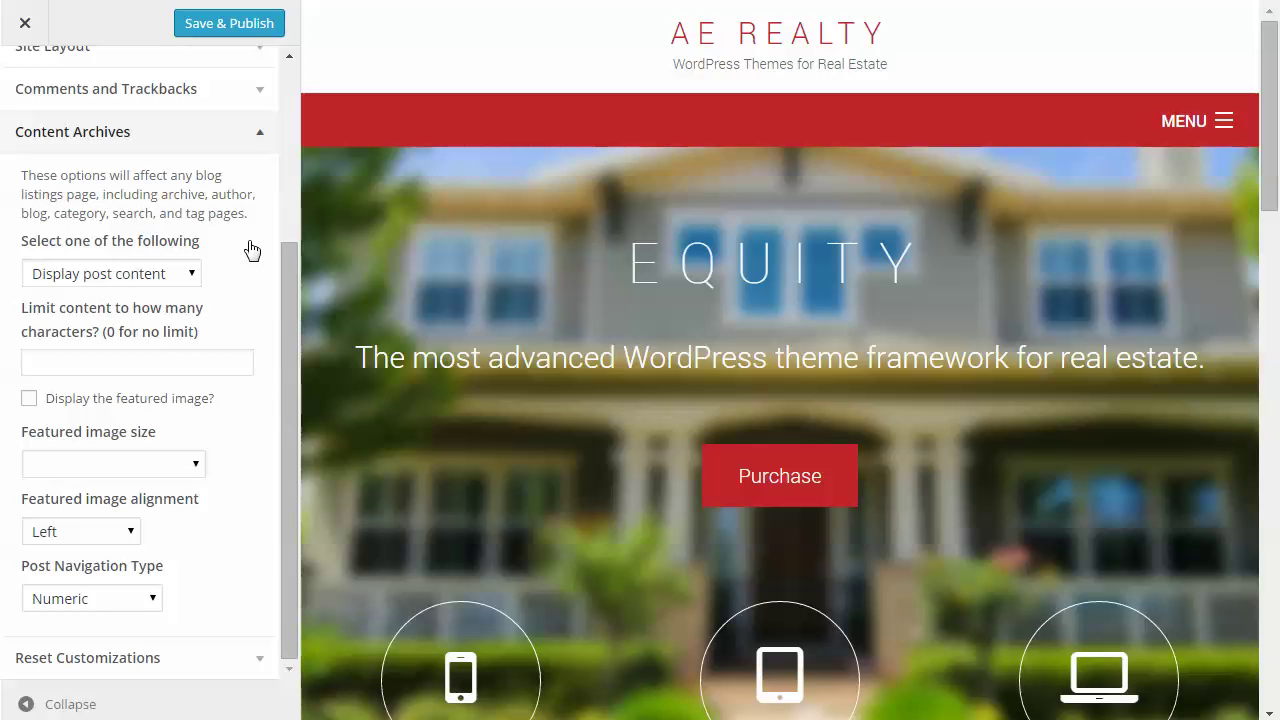
Step: Keep archives on Display post content and check the character limit field
{"action": "left_click", "coordinate": [149, 282]}
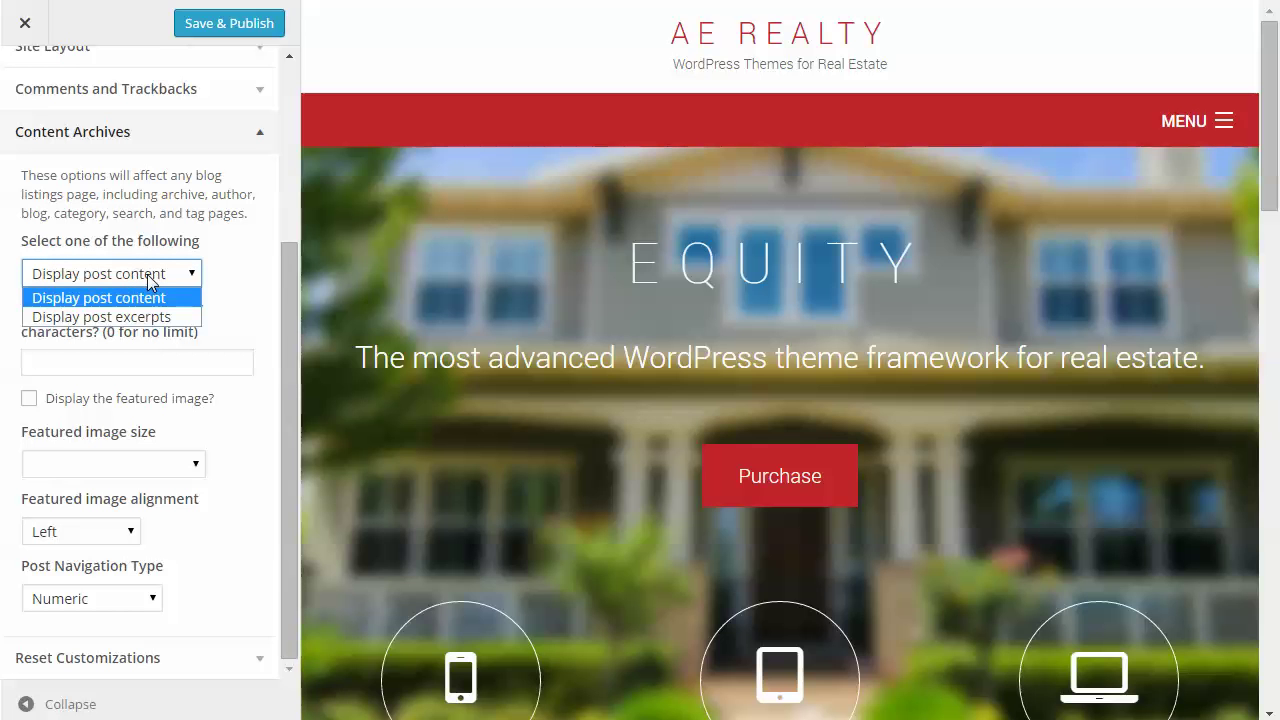
{"action": "left_click", "coordinate": [255, 302]}
{"action": "left_click", "coordinate": [54, 366]}
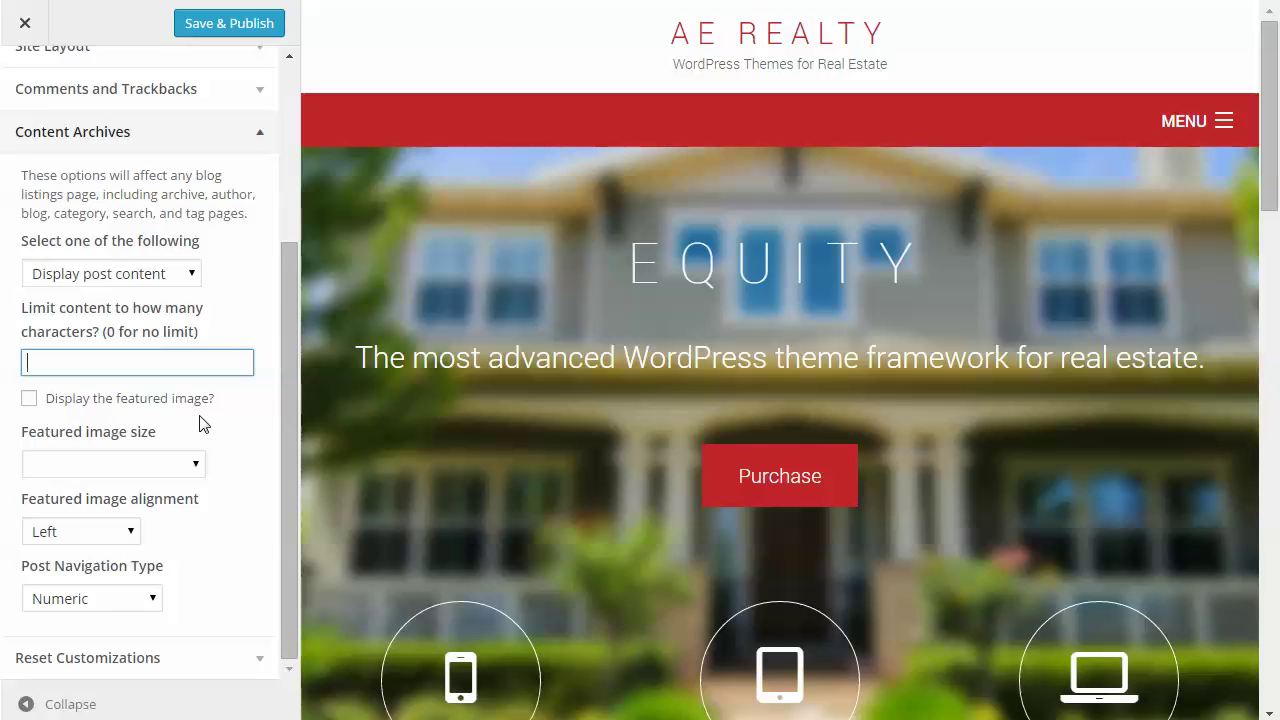
Step: Preview featured image size and Left alignment, then disable featured images, keeping Numeric navigation
{"action": "left_click", "coordinate": [29, 402]}
{"action": "left_click", "coordinate": [108, 464]}
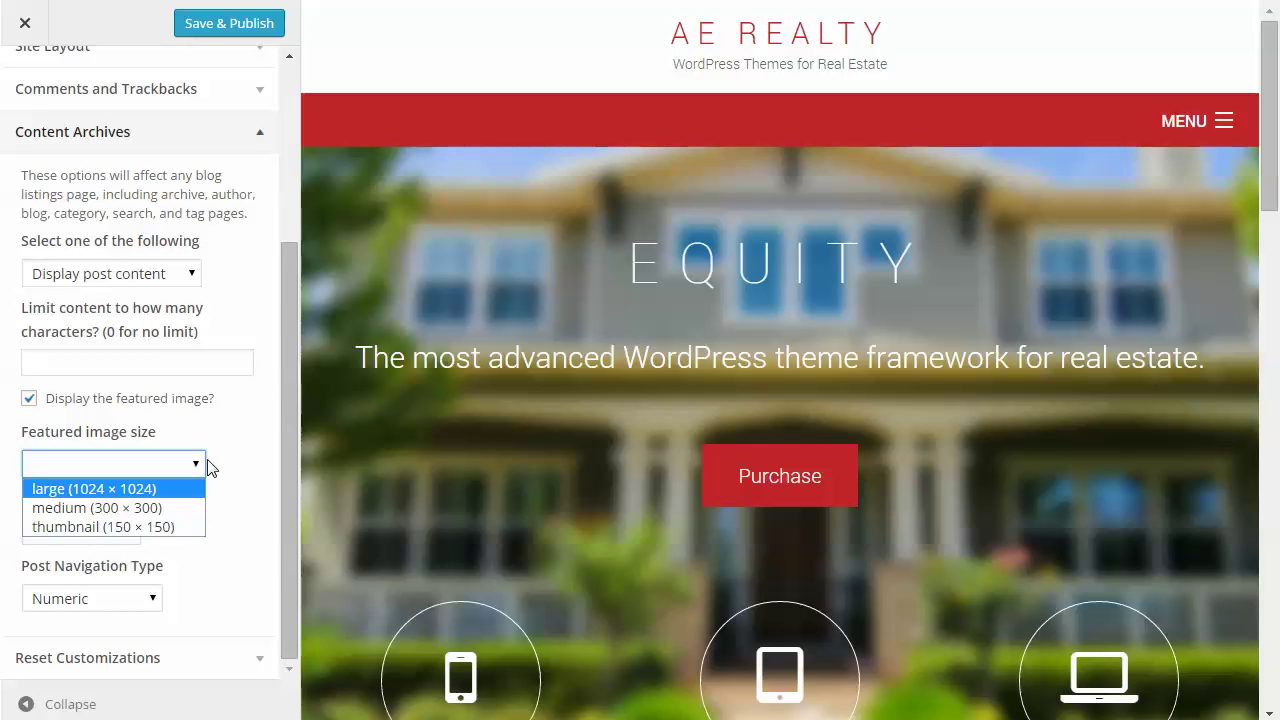
{"action": "left_click", "coordinate": [237, 420]}
{"action": "left_click", "coordinate": [80, 536]}
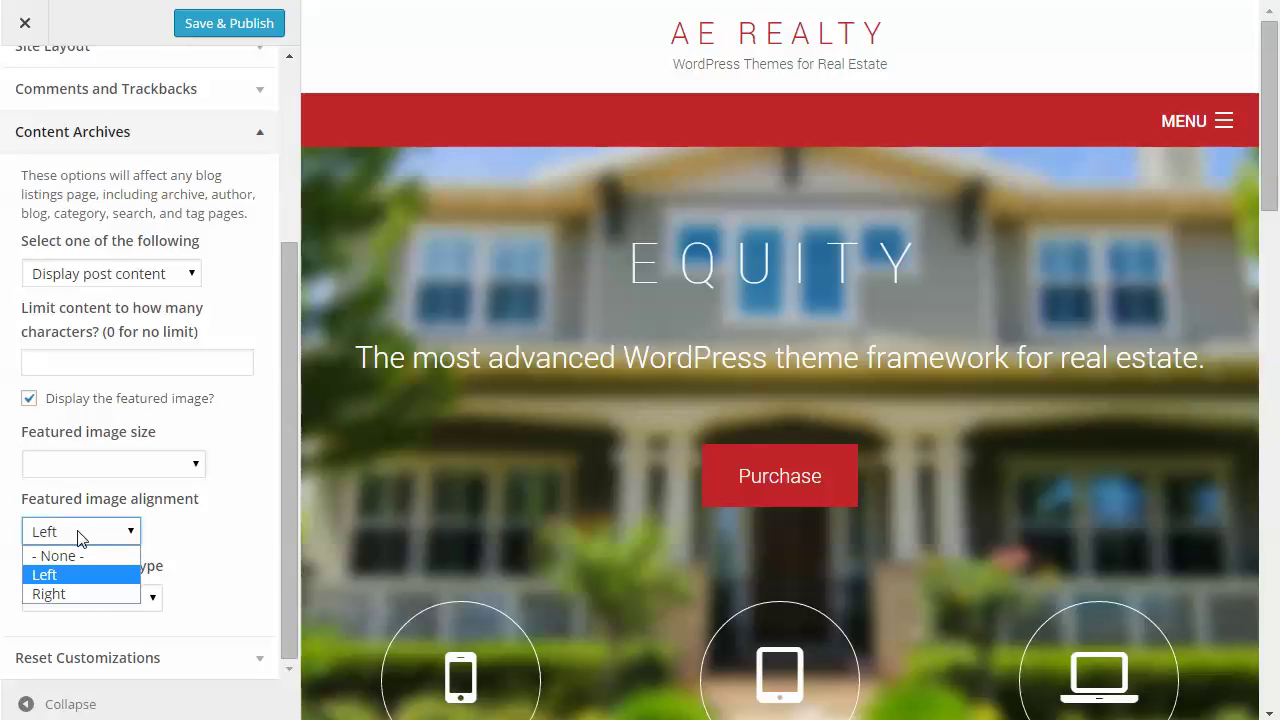
{"action": "left_click", "coordinate": [85, 573]}
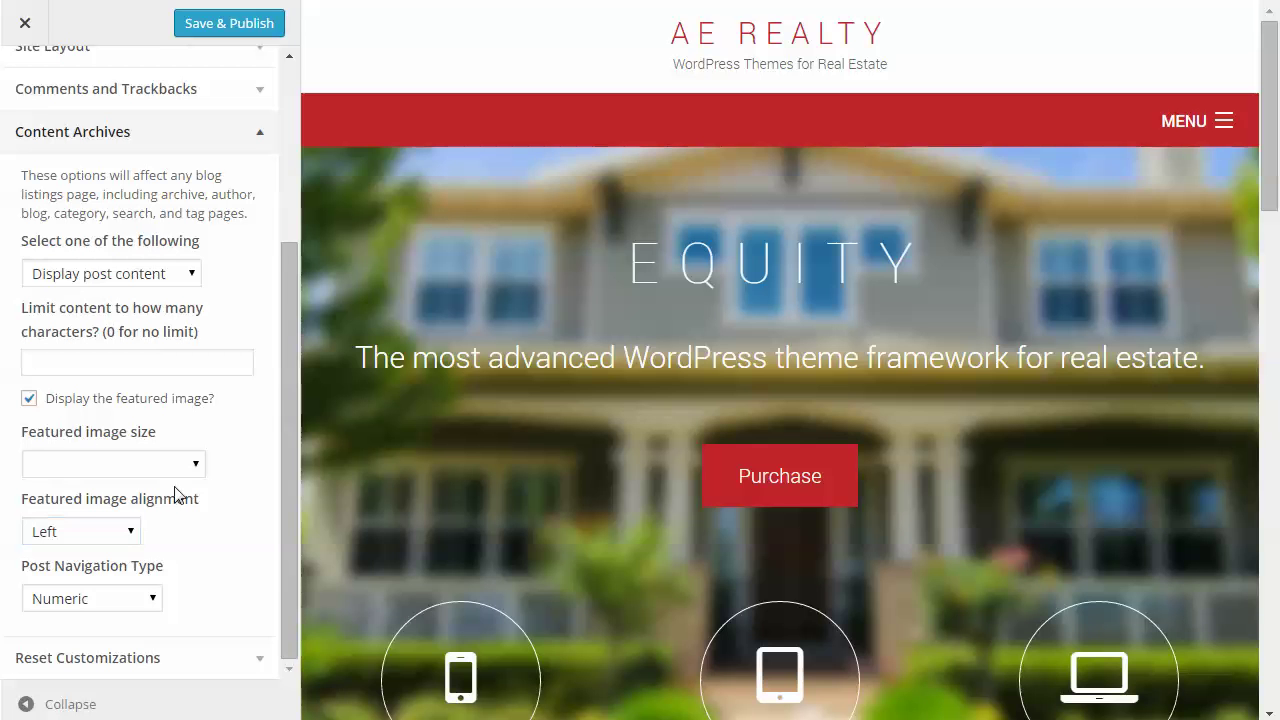
{"action": "left_click", "coordinate": [30, 400]}
{"action": "left_click", "coordinate": [103, 599]}
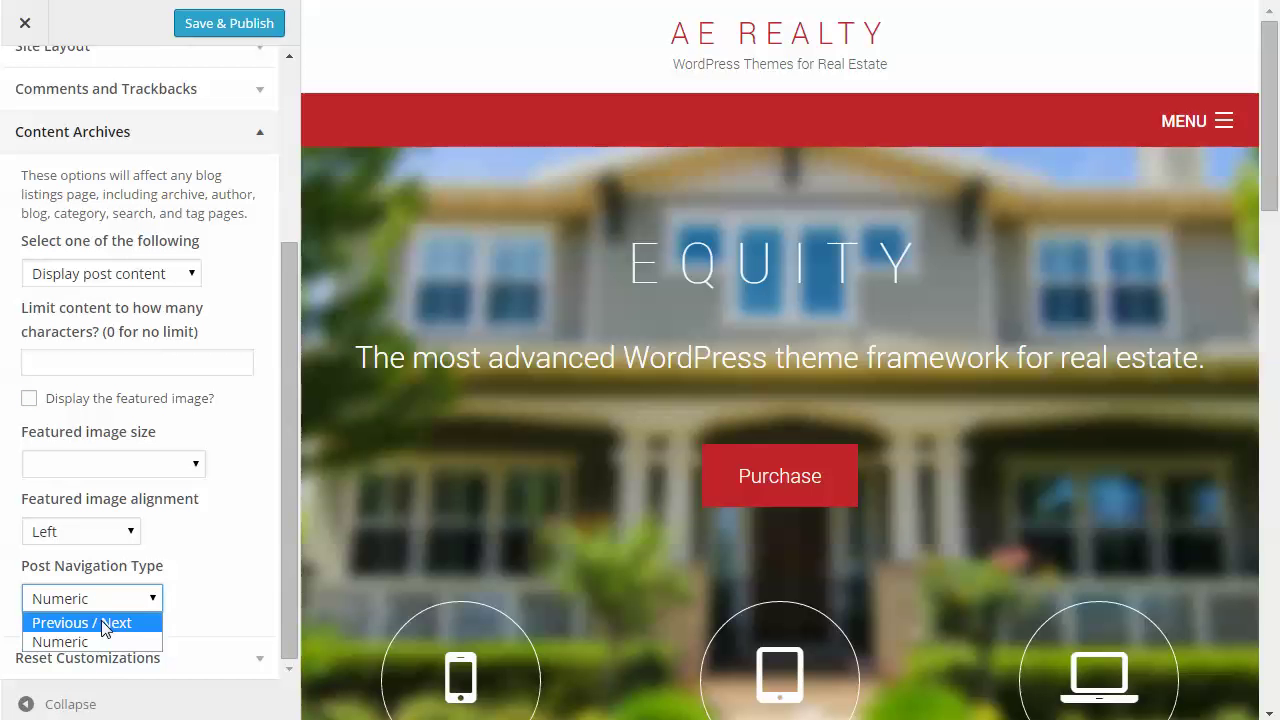
{"action": "left_click", "coordinate": [226, 585]}
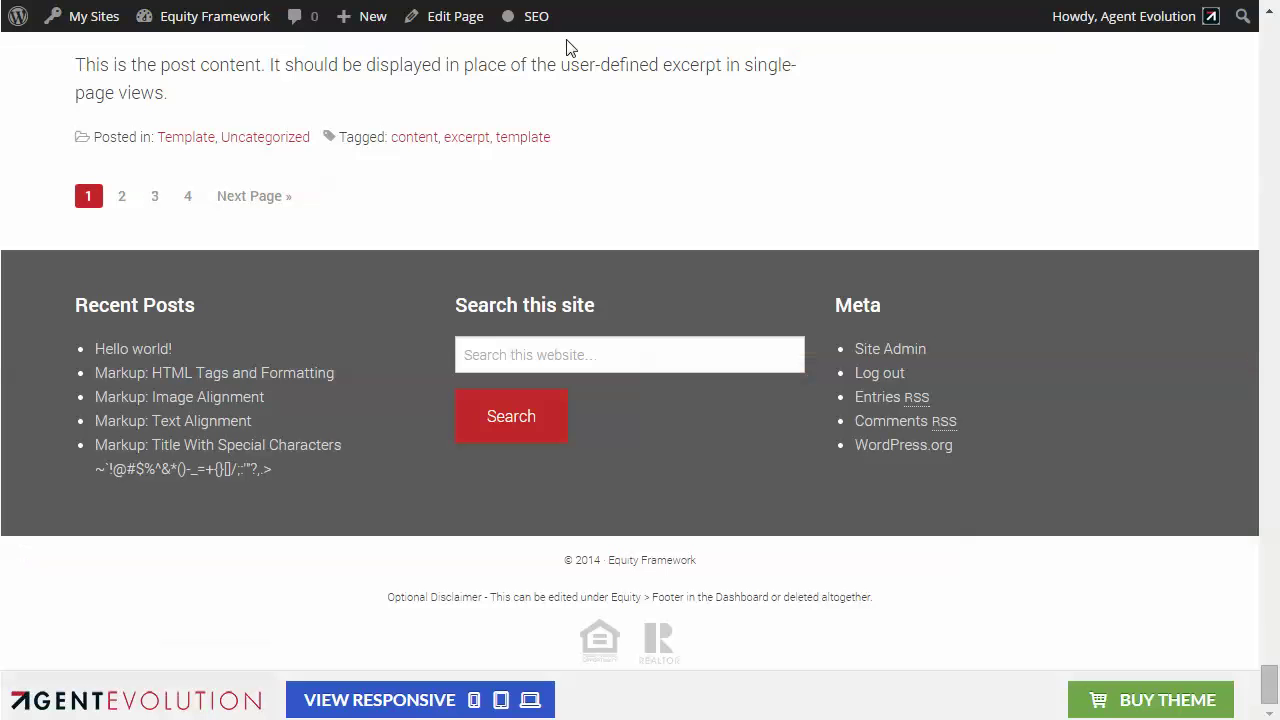
Step: Scroll up through the blog archive's posts and numbered pagination
{"action": "scroll", "coordinate": [566, 203], "scroll_direction": "up", "scroll_amount": 10}
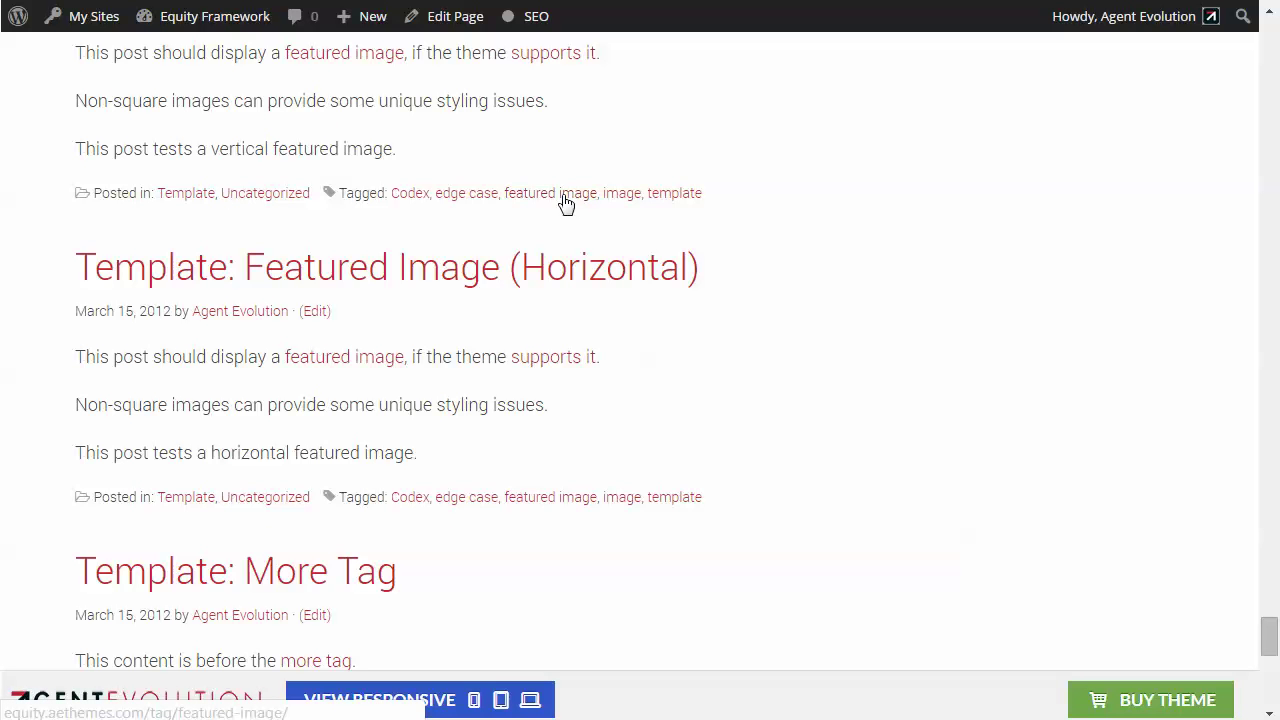
{"action": "scroll", "coordinate": [566, 203], "scroll_direction": "up", "scroll_amount": 4}
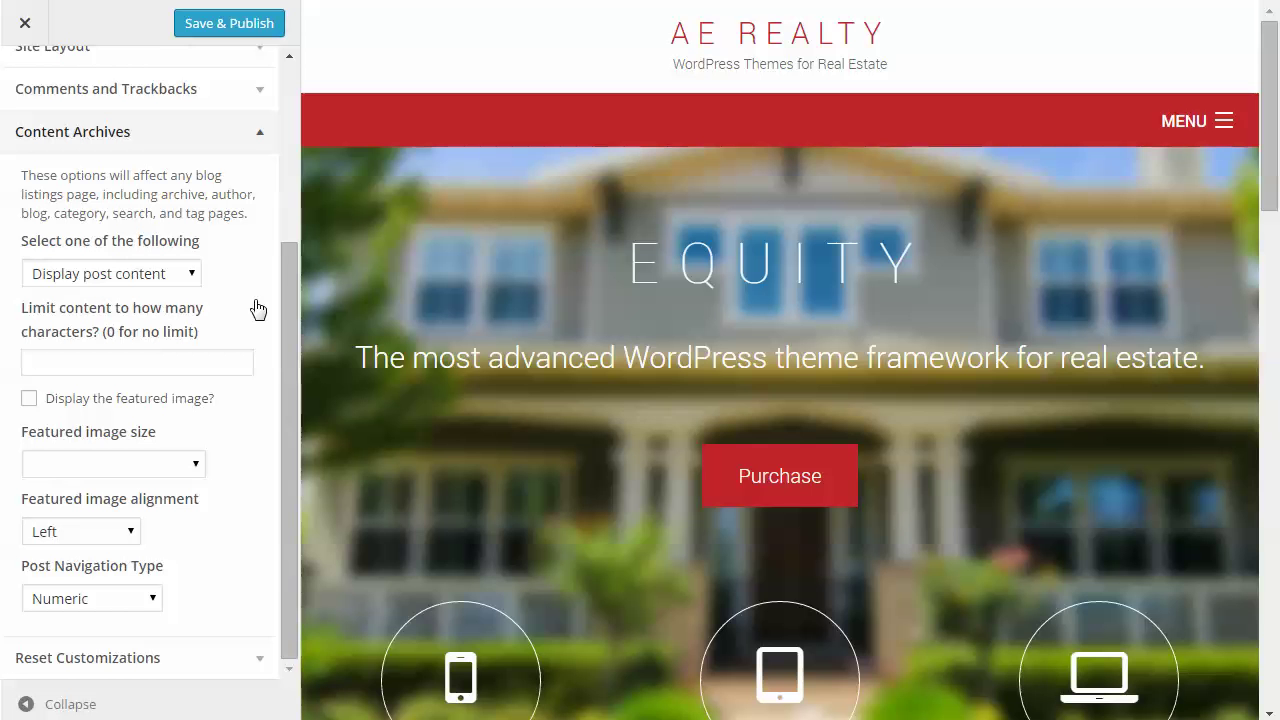
Step: Expand Reset Customizations, then exit the Customizer without publishing via Leave this Page
{"action": "left_click_drag", "start_coordinate": [294, 285], "coordinate": [285, 359]}
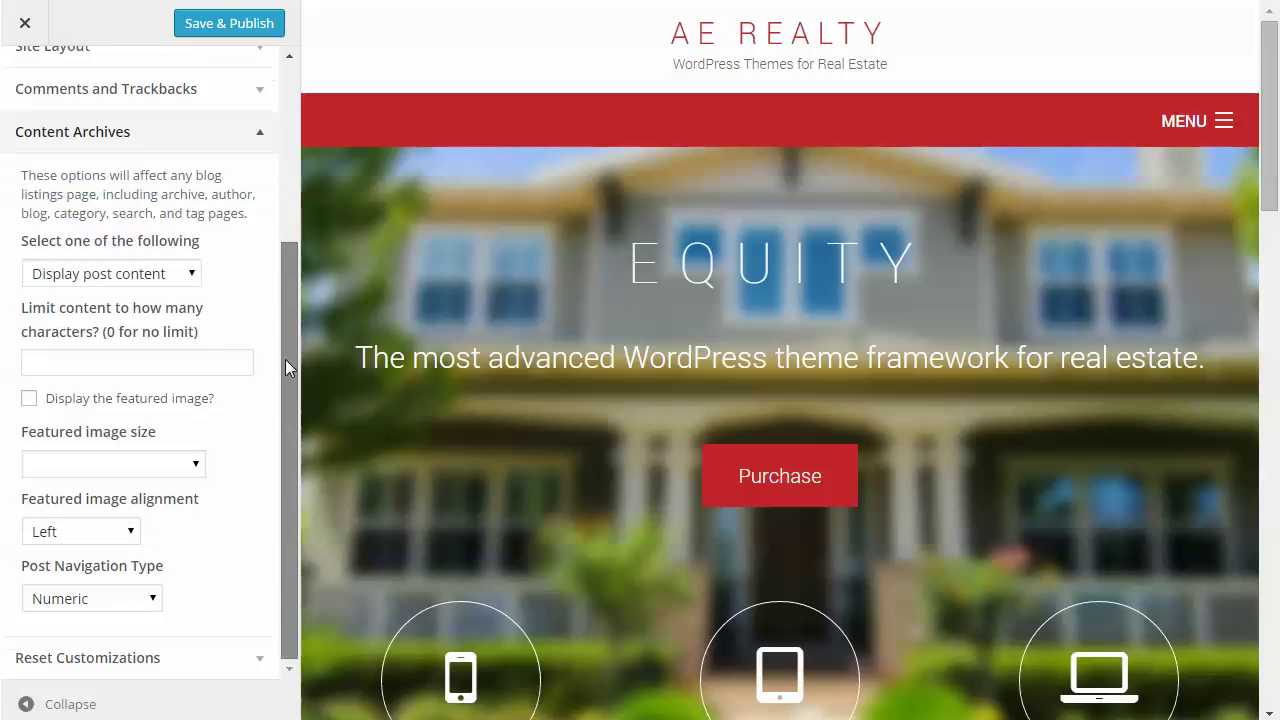
{"action": "left_click", "coordinate": [257, 663]}
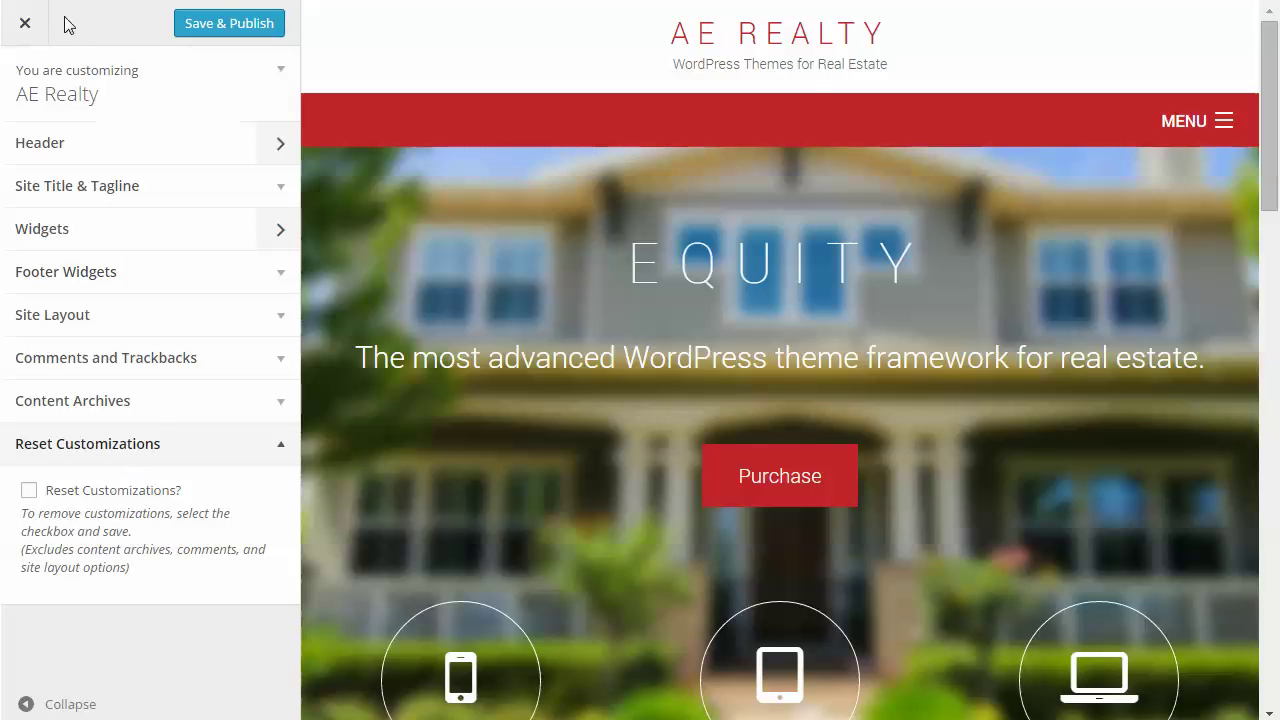
{"action": "left_click", "coordinate": [26, 24]}
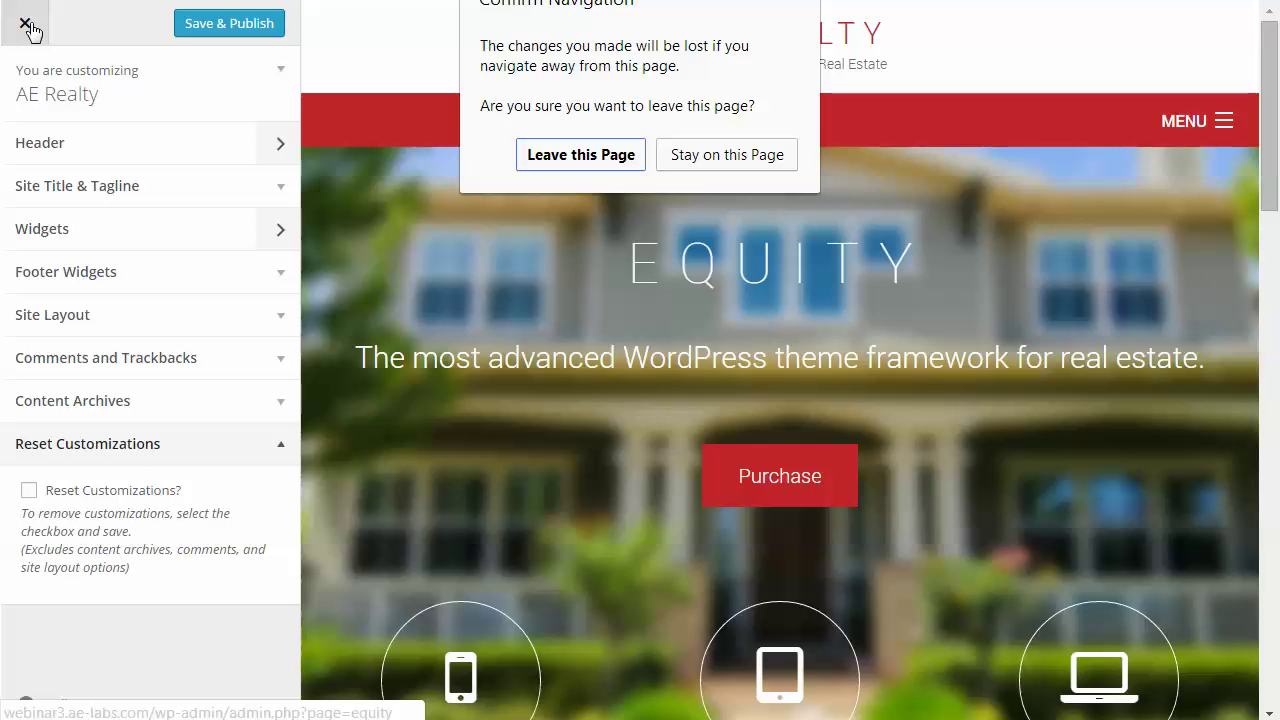
{"action": "left_click", "coordinate": [574, 157]}
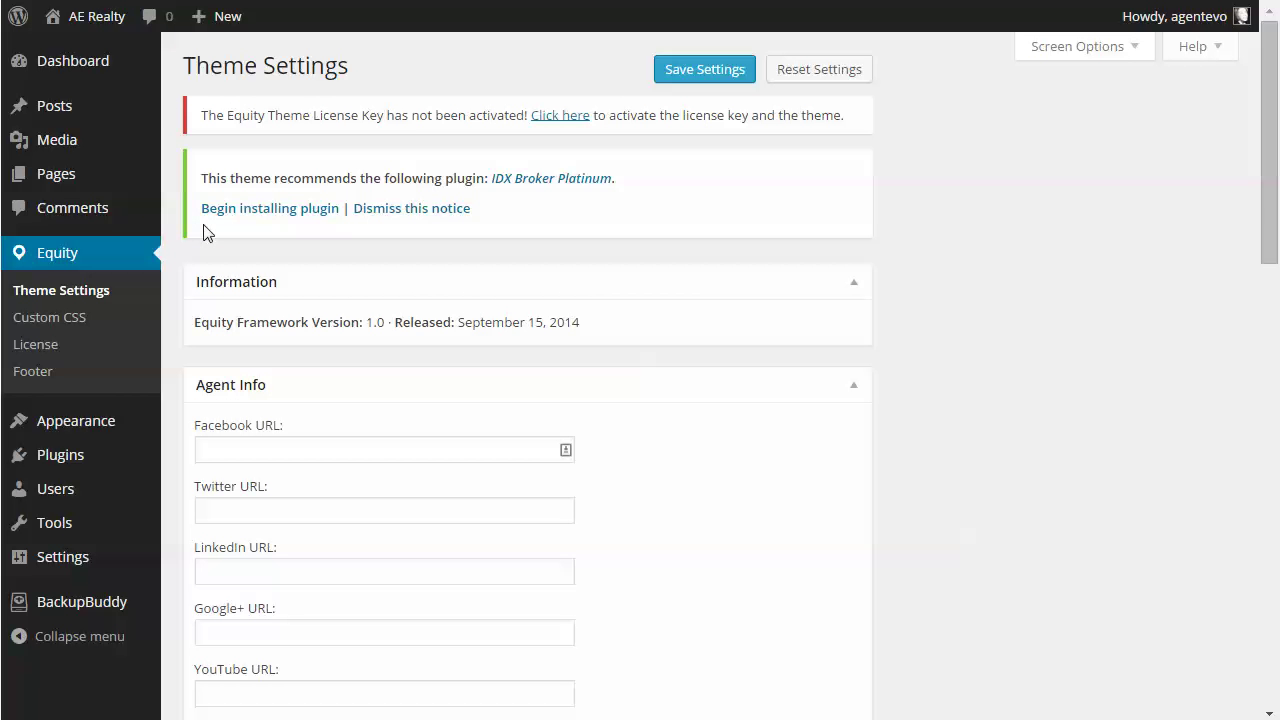
Step: Open Equity > Footer, then highlight the live footer's disclaimer, logos and Log out text
{"action": "left_click", "coordinate": [28, 373]}
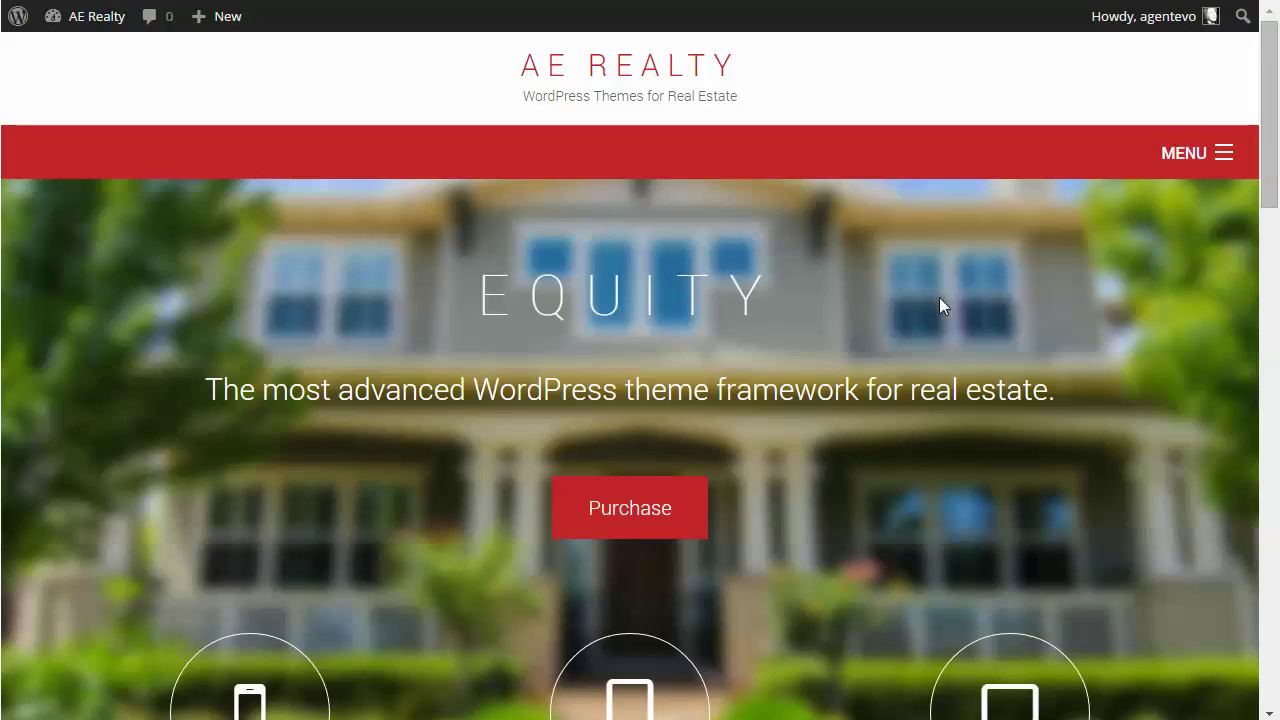
{"action": "scroll", "coordinate": [939, 297], "scroll_direction": "down", "scroll_amount": 10}
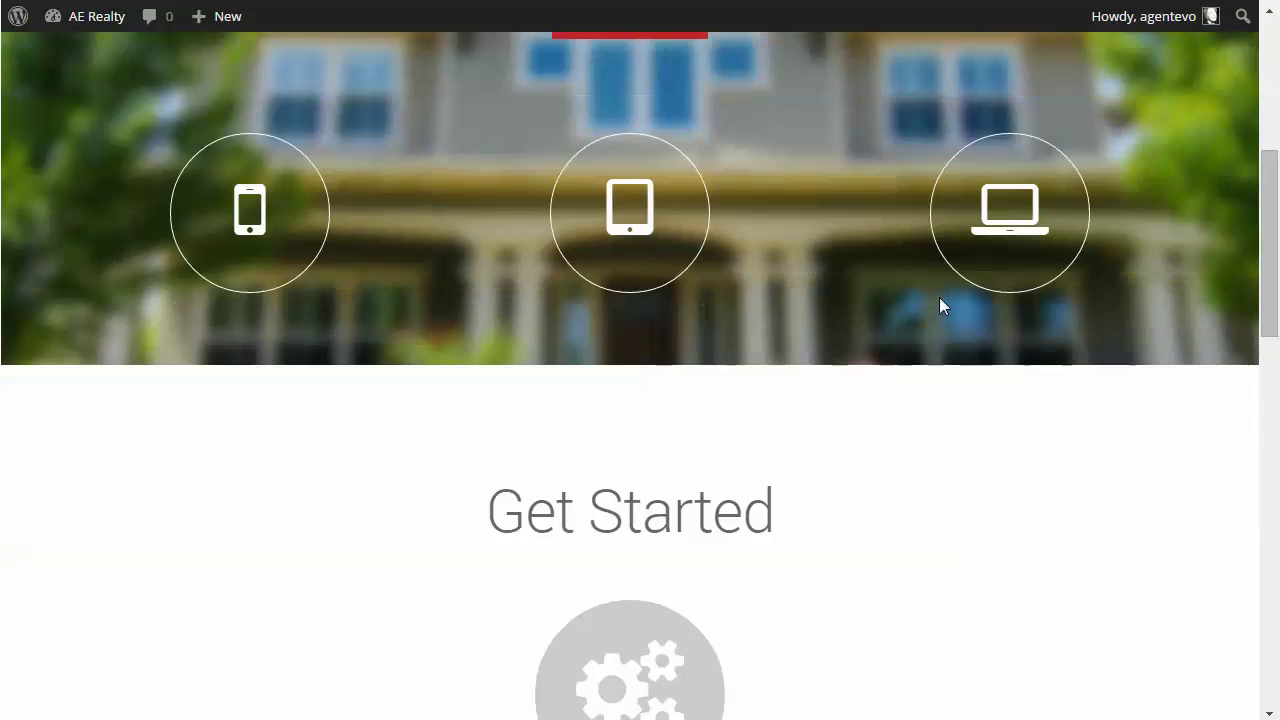
{"action": "scroll", "coordinate": [939, 307], "scroll_direction": "down", "scroll_amount": 5}
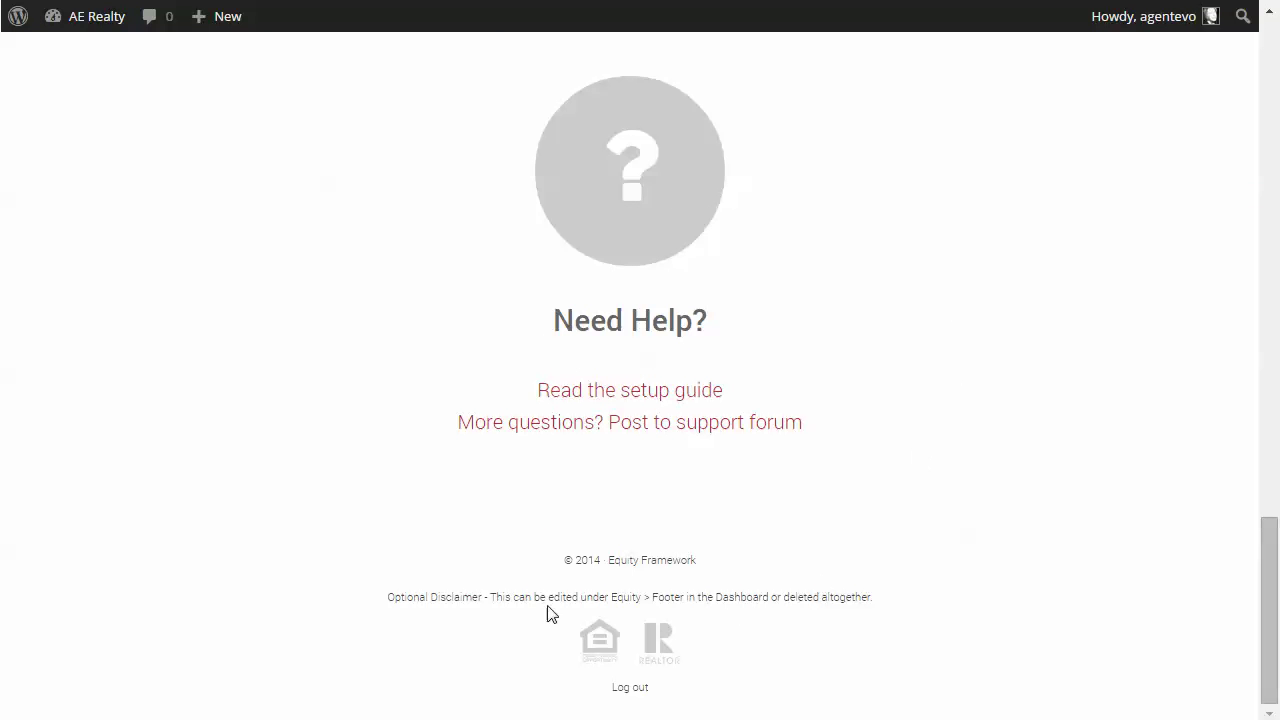
{"action": "left_click_drag", "start_coordinate": [394, 600], "coordinate": [906, 684]}
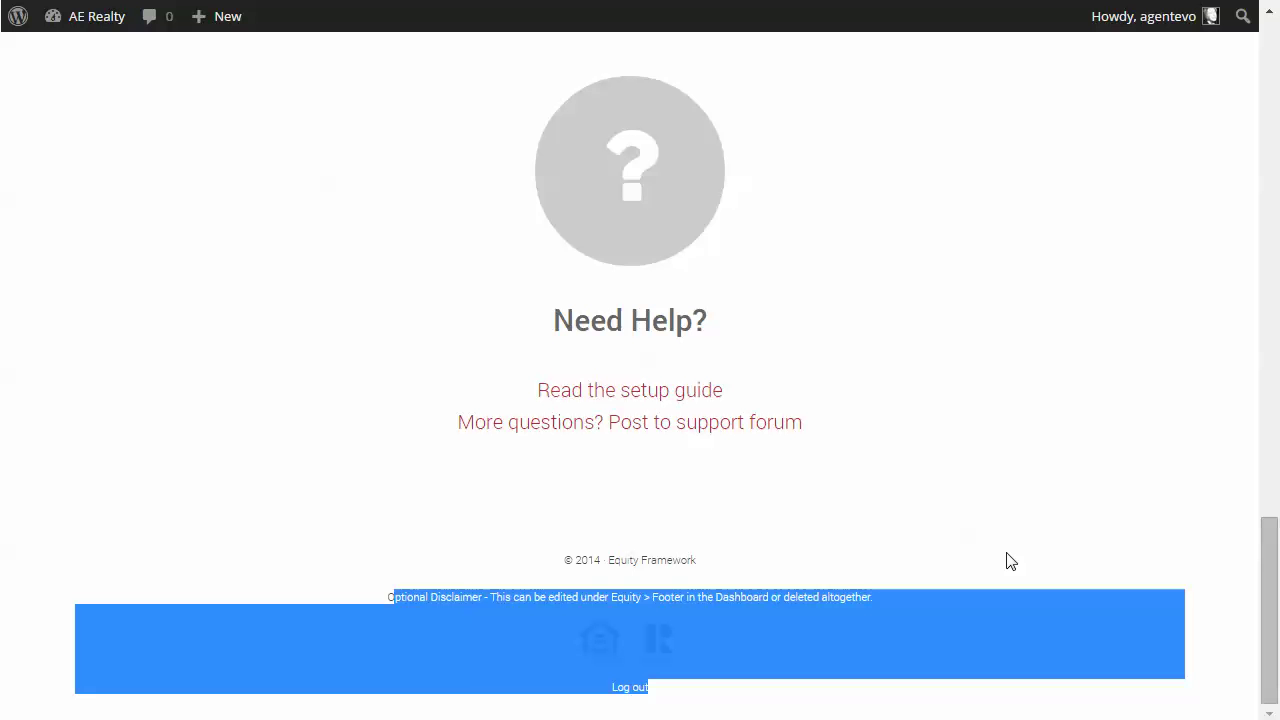
Step: Scroll the Footer Content settings down to the Disclaimer box and back
{"action": "left_click", "coordinate": [951, 563]}
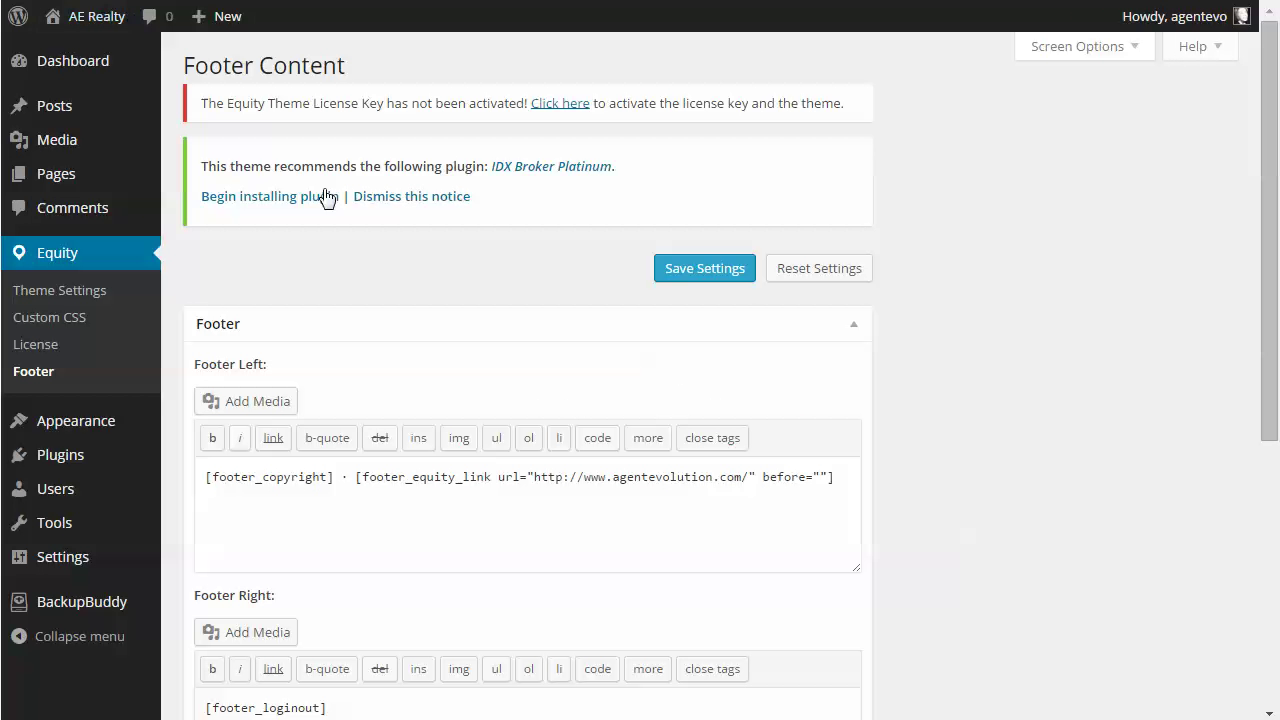
{"action": "scroll", "coordinate": [632, 553], "scroll_direction": "down", "scroll_amount": 3}
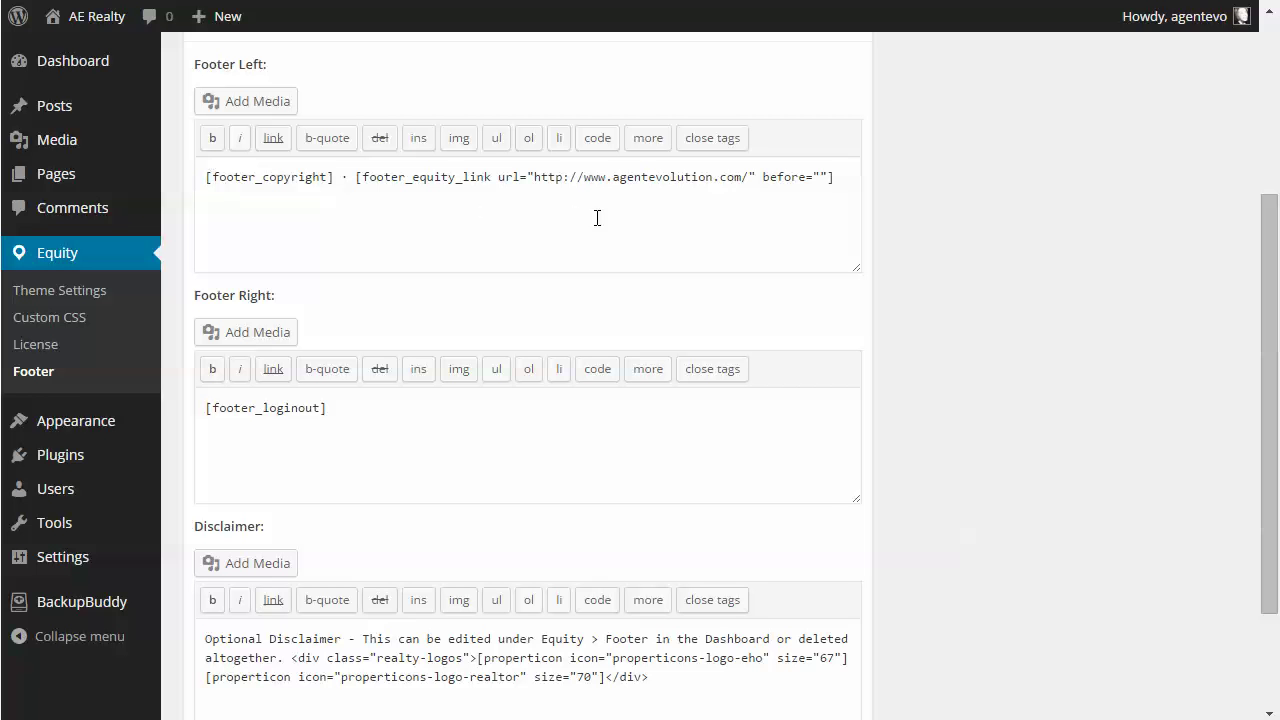
{"action": "scroll", "coordinate": [582, 494], "scroll_direction": "down", "scroll_amount": 2}
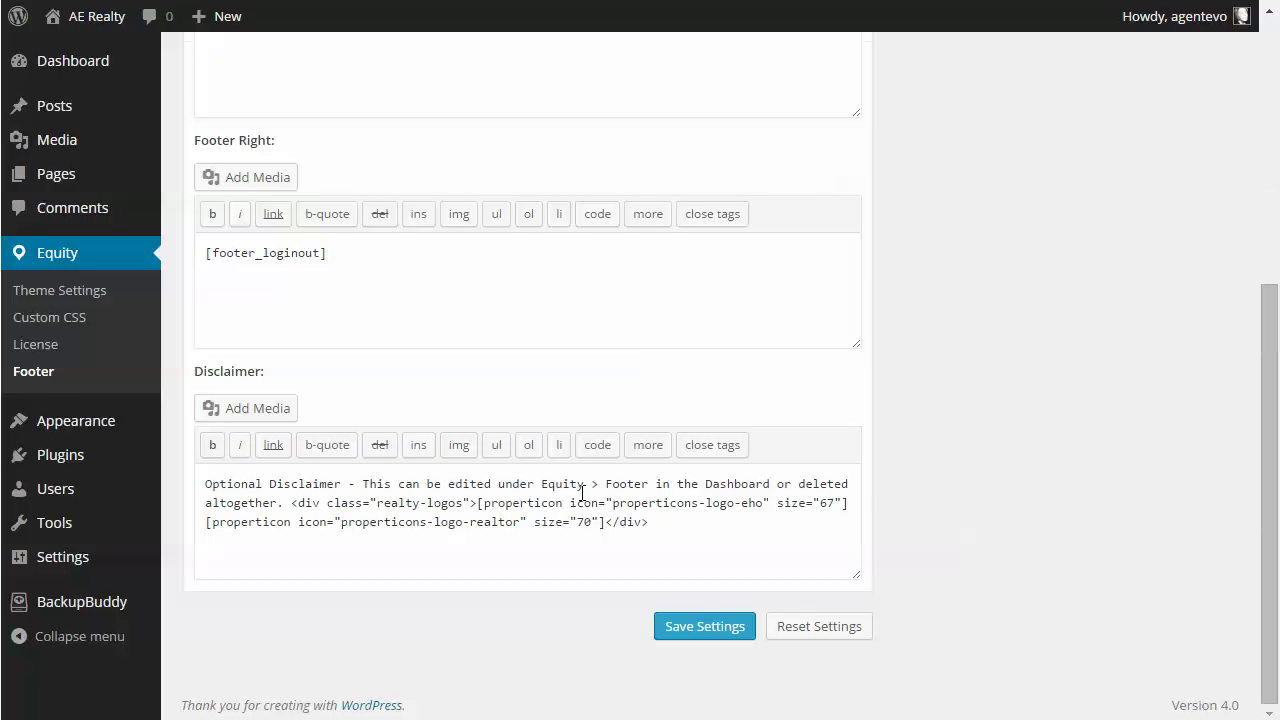
{"action": "left_click", "coordinate": [641, 528]}
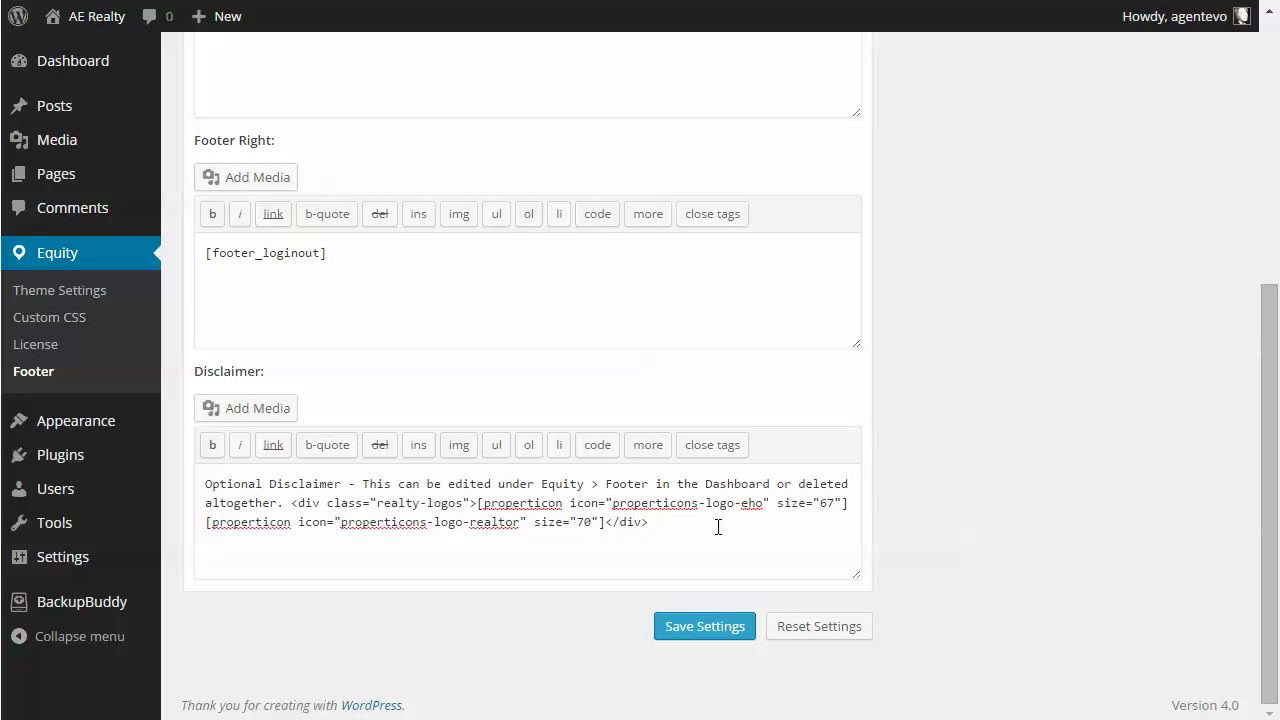
{"action": "scroll", "coordinate": [718, 528], "scroll_direction": "up", "scroll_amount": 3}
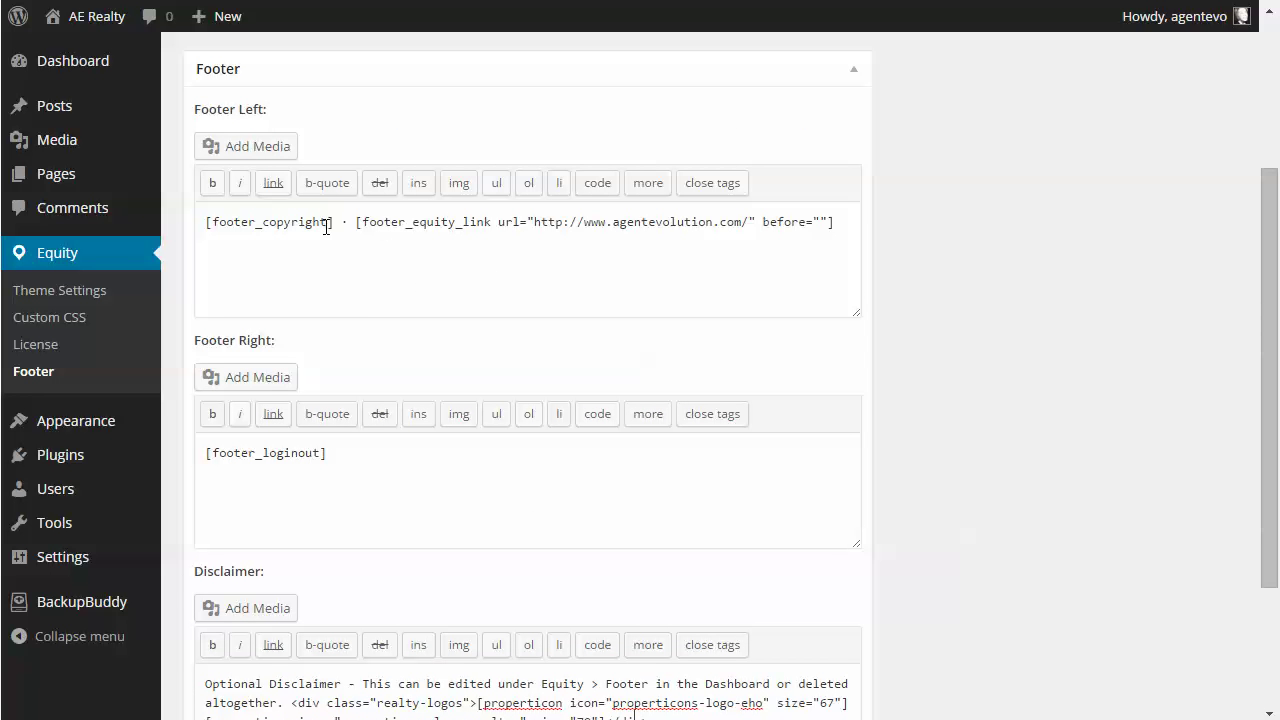
Step: Highlight the [footer_copyright] and [footer_loginout] shortcodes in Footer Left and Footer Right
{"action": "left_click_drag", "start_coordinate": [333, 222], "coordinate": [200, 222]}
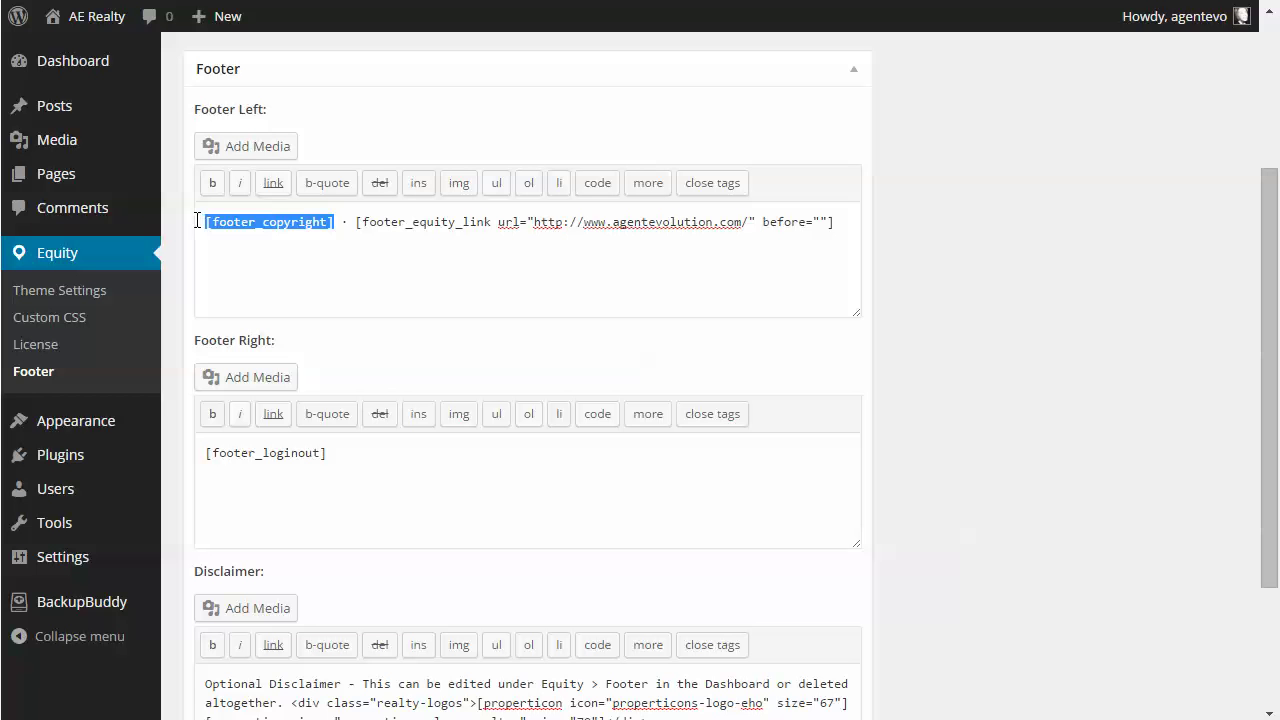
{"action": "left_click", "coordinate": [420, 228]}
{"action": "scroll", "coordinate": [574, 274], "scroll_direction": "up", "scroll_amount": 1}
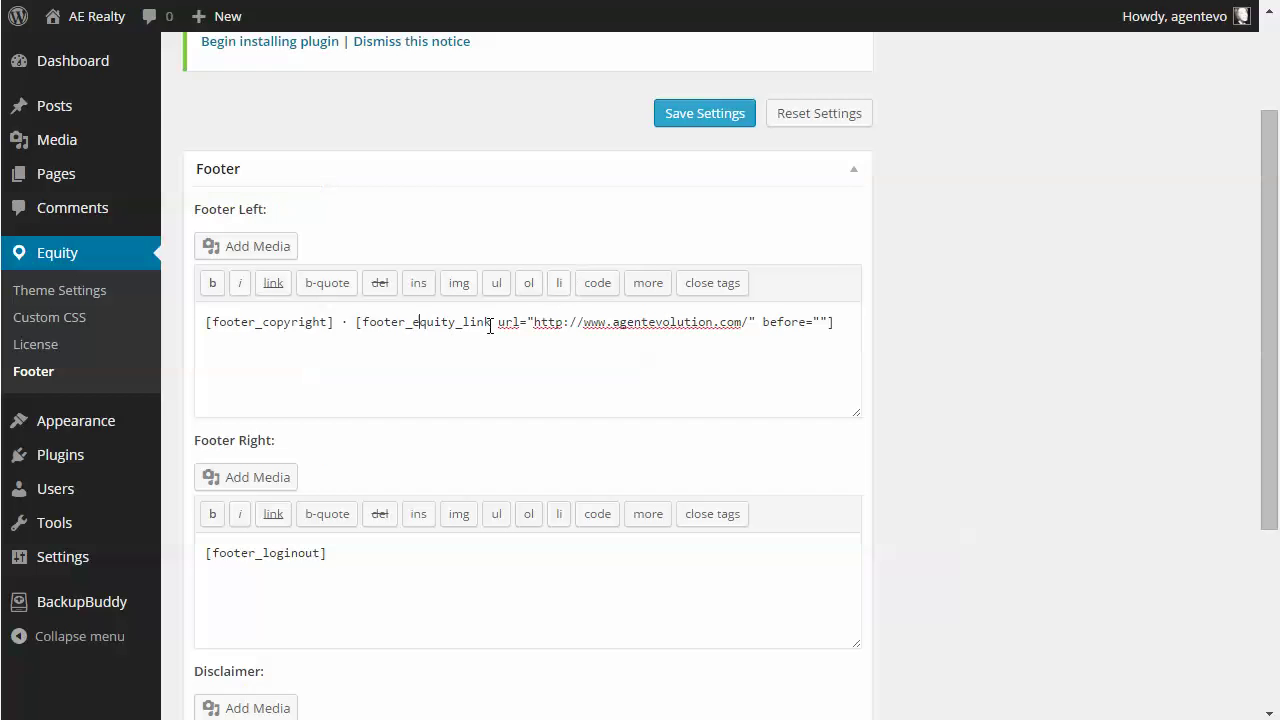
{"action": "left_click_drag", "start_coordinate": [357, 560], "coordinate": [180, 557]}
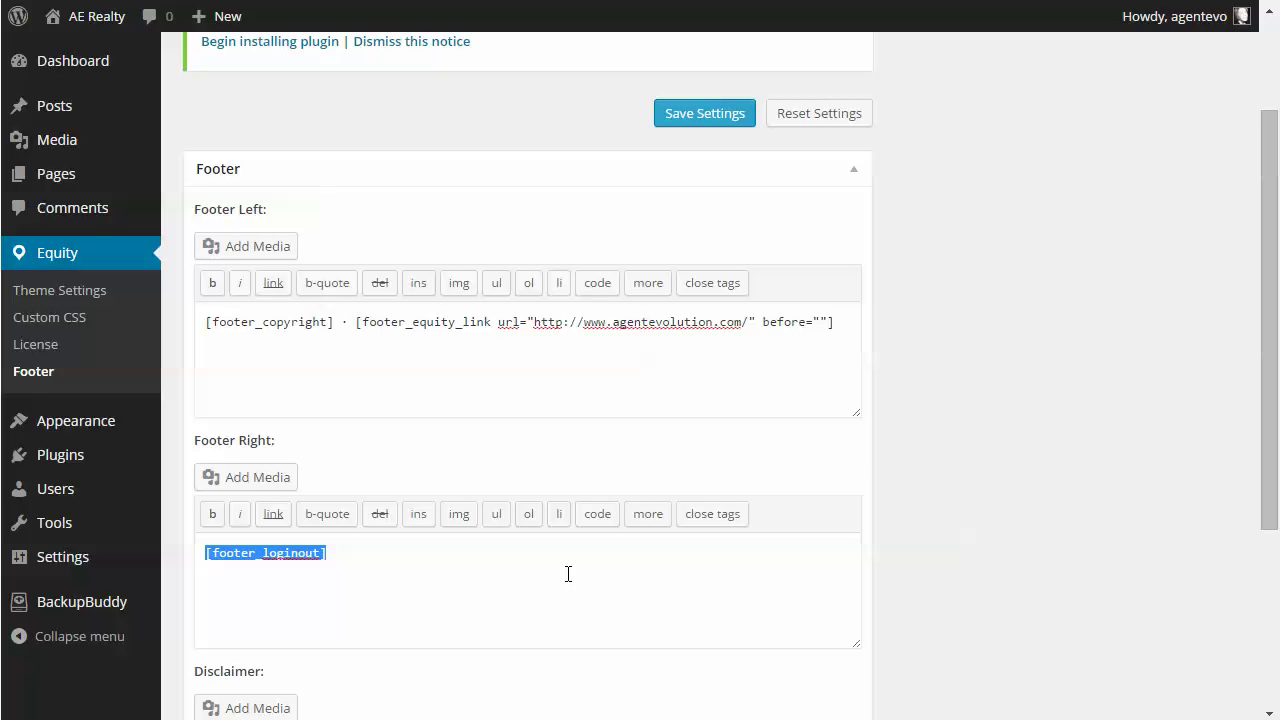
{"action": "scroll", "coordinate": [567, 573], "scroll_direction": "down", "scroll_amount": 3}
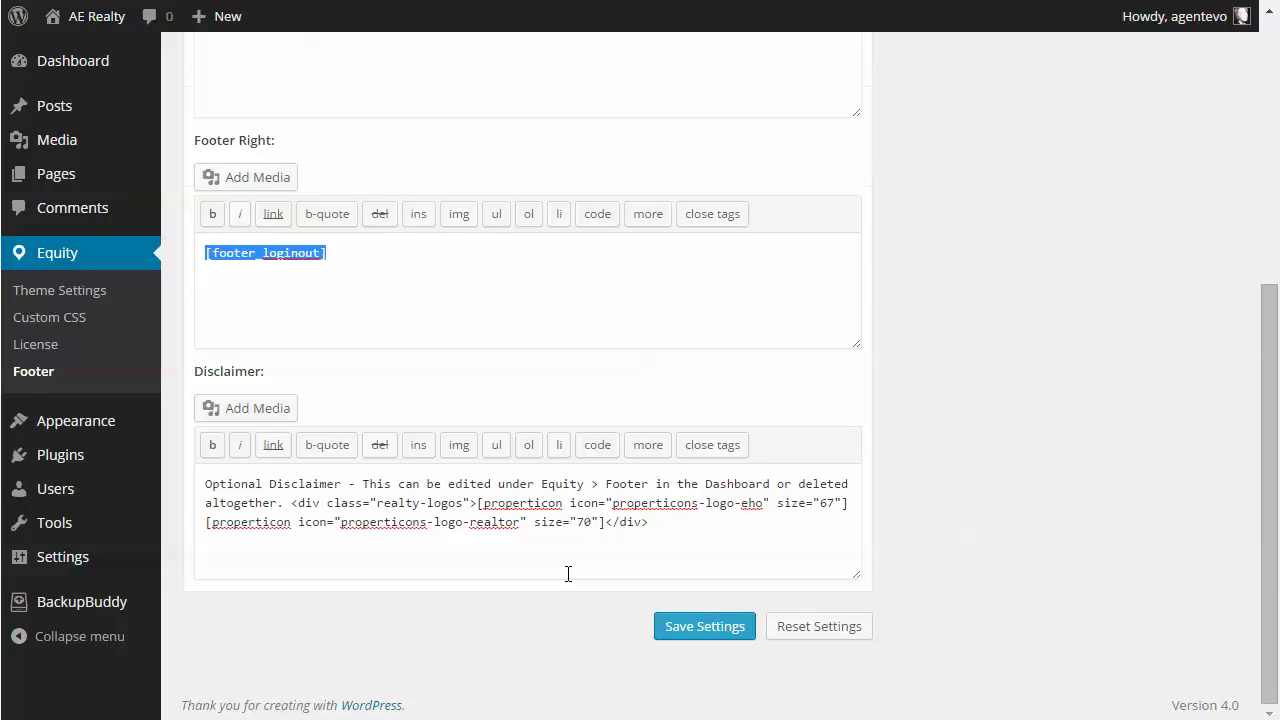
{"action": "left_click", "coordinate": [351, 497]}
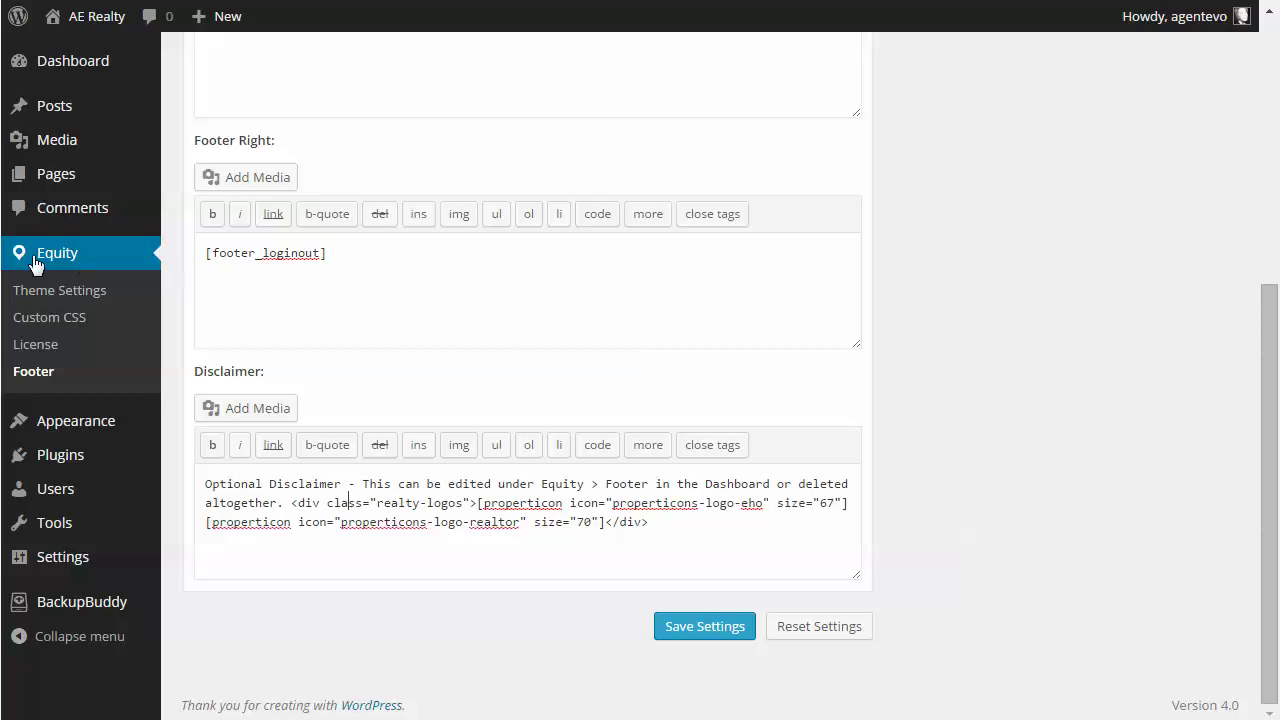
{"action": "left_click", "coordinate": [26, 322]}
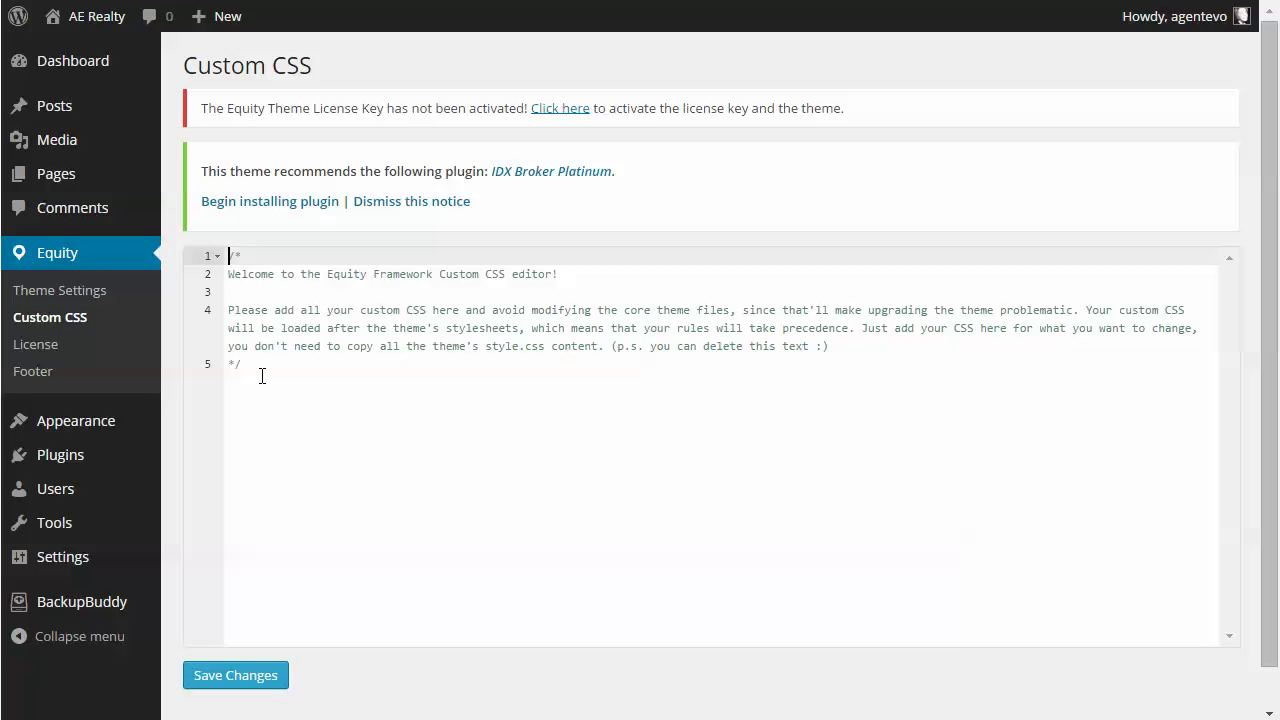
Step: Add an empty line 6 after the '*/' closing the welcome comment
{"action": "left_click", "coordinate": [262, 376]}
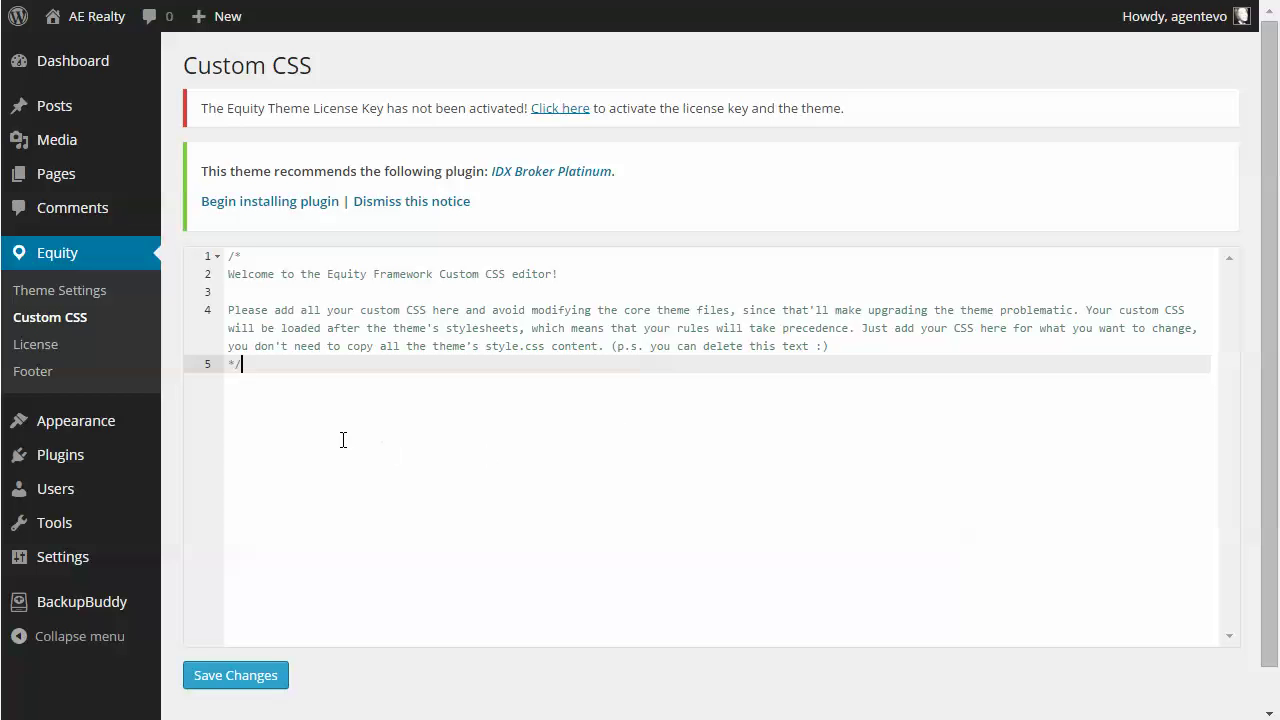
{"action": "key", "text": "Return"}
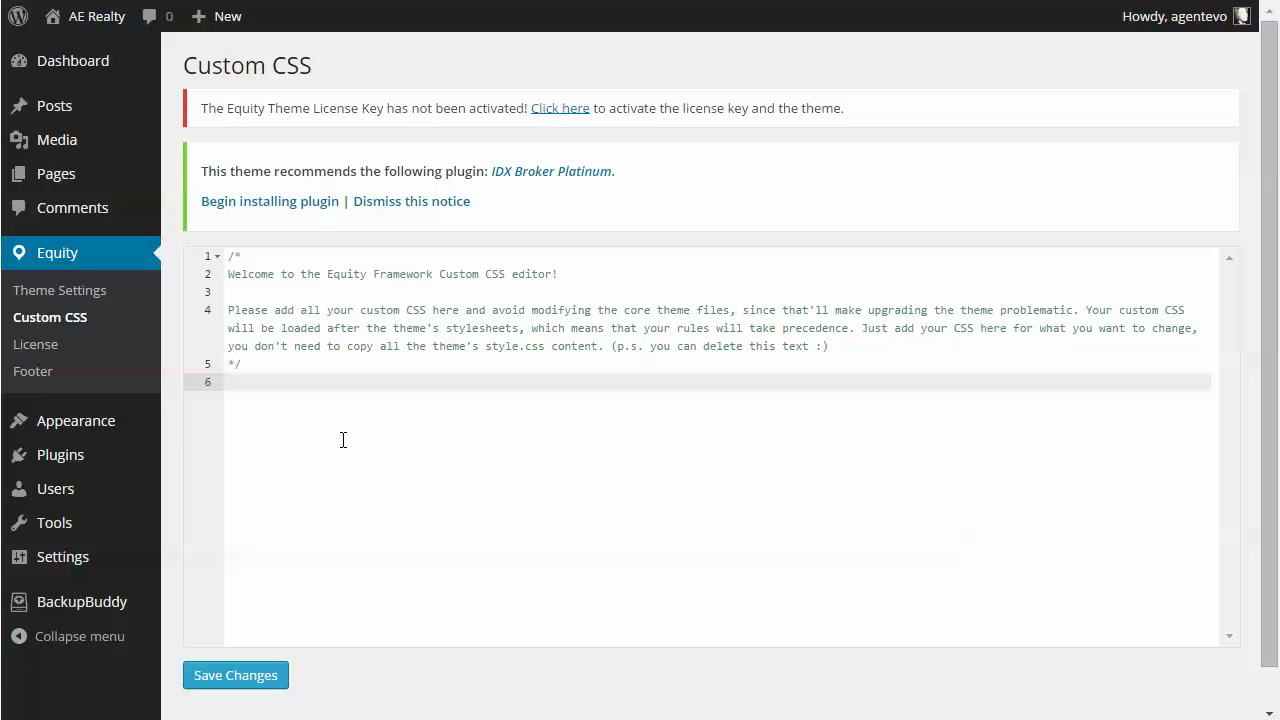